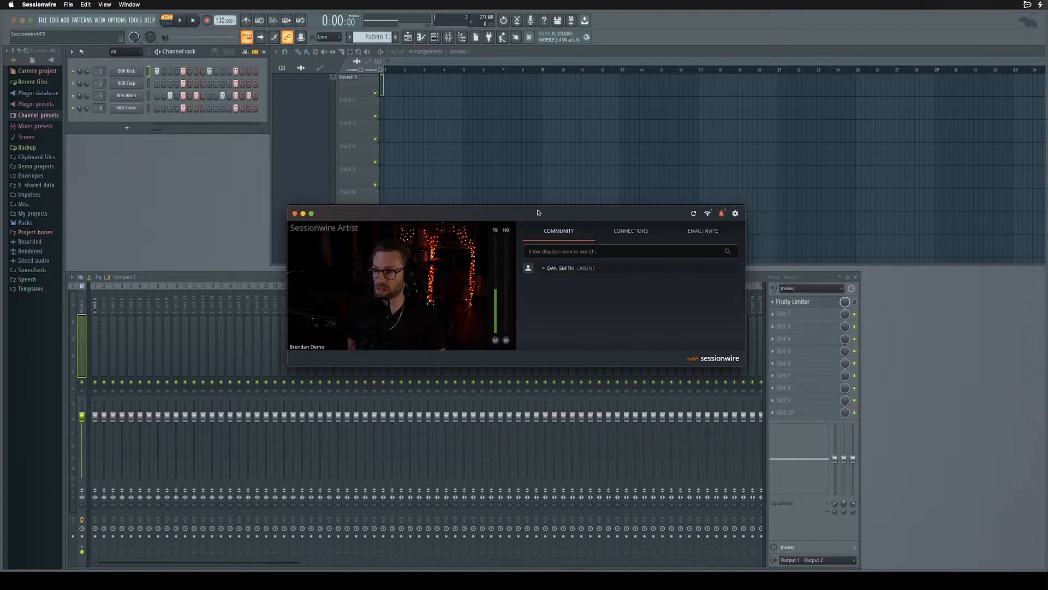
Reposition the Sessionwire window slightly and review the talkback microphone choices, leaving the selection as it is
{"action": "left_click_drag", "start_coordinate": [538, 213], "coordinate": [560, 204]}
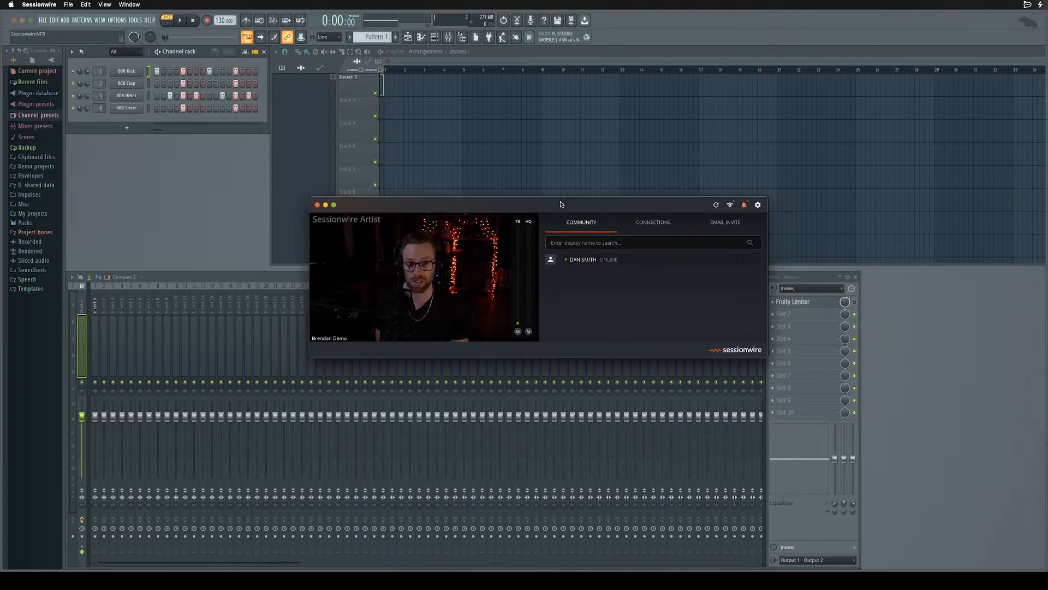
{"action": "mouse_move", "coordinate": [387, 236]}
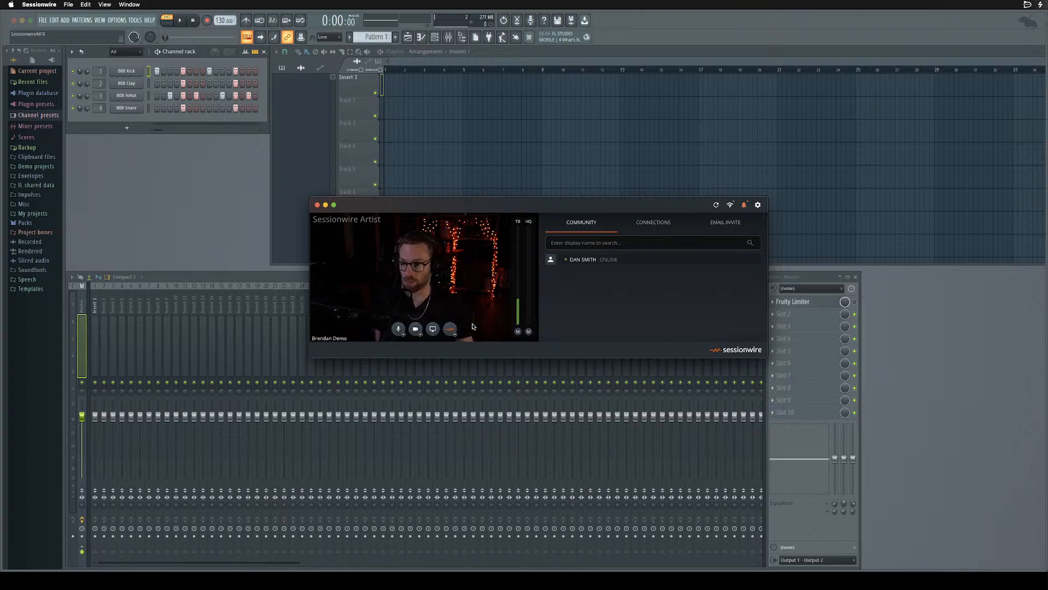
{"action": "left_click", "coordinate": [403, 334]}
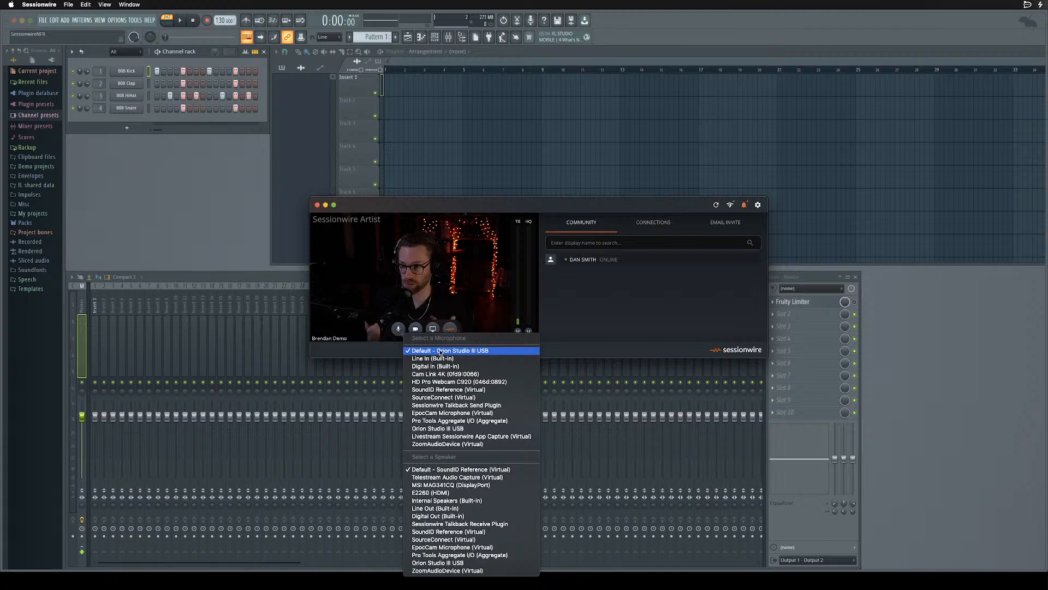
{"action": "left_click", "coordinate": [476, 199]}
Switch to the Orion Studio control panel, route AFX Out channel 30 to Comp Rec channel 1, and minimize the panel
{"action": "mouse_move", "coordinate": [480, 579]}
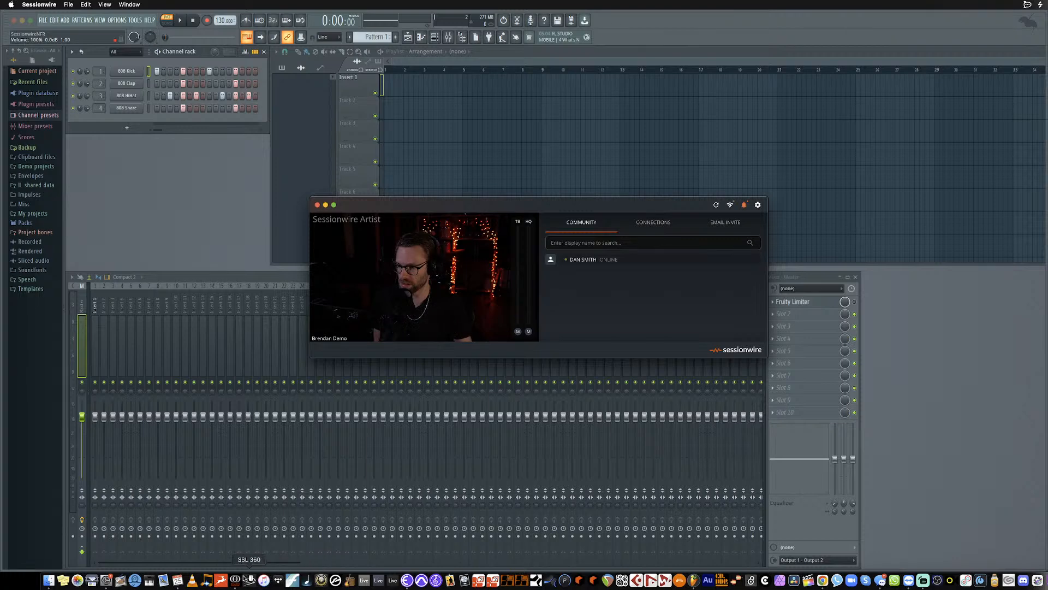
{"action": "left_click", "coordinate": [235, 580]}
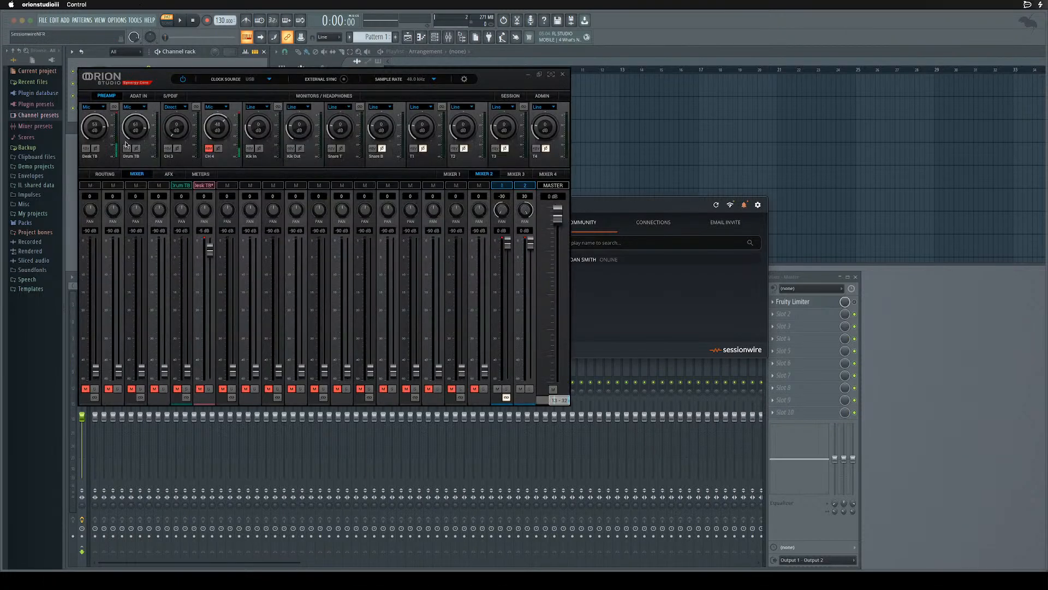
{"action": "left_click", "coordinate": [106, 174]}
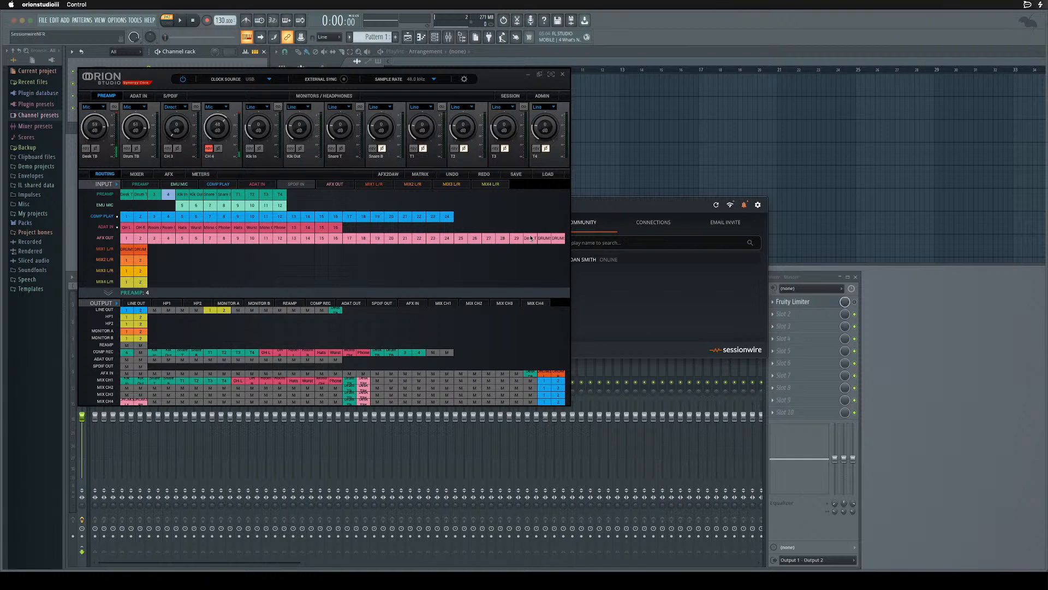
{"action": "left_click_drag", "start_coordinate": [531, 239], "coordinate": [130, 353]}
{"action": "left_click", "coordinate": [528, 75]}
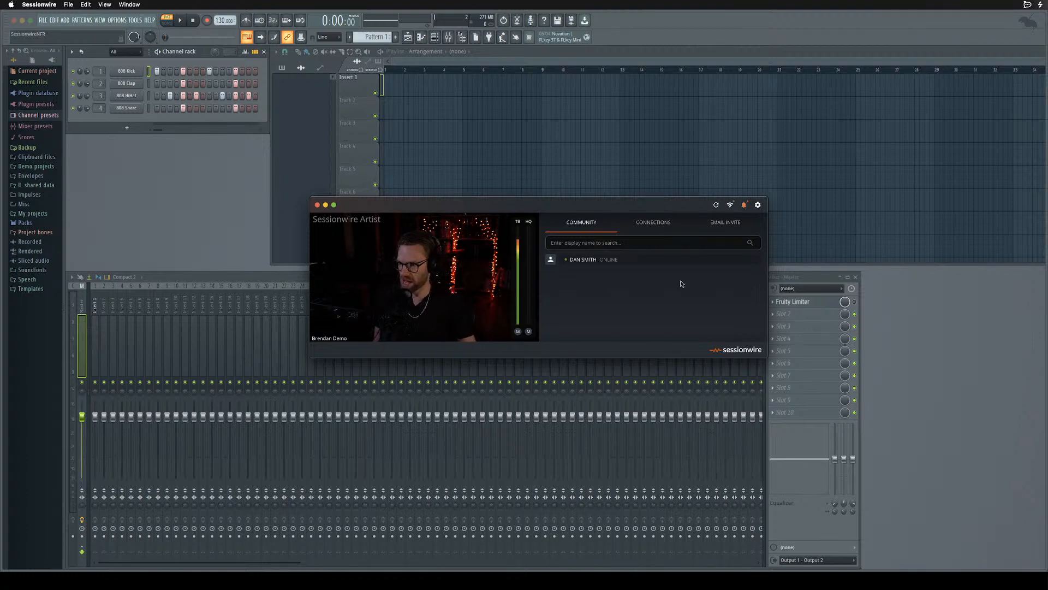
Review the talkback speaker choices in Sessionwire without changing the selected device
{"action": "mouse_move", "coordinate": [404, 339]}
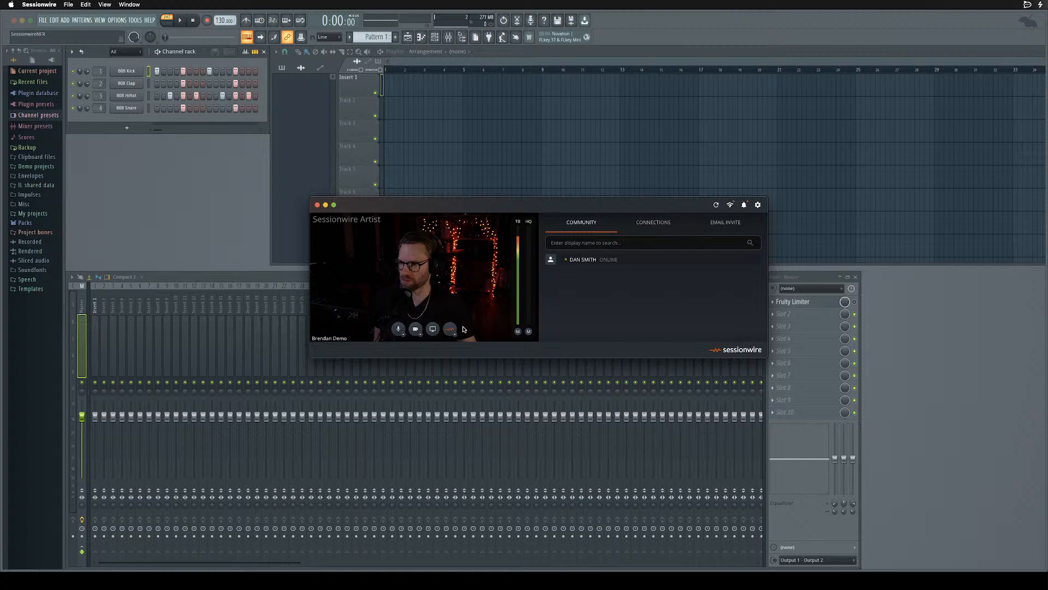
{"action": "left_click", "coordinate": [404, 335]}
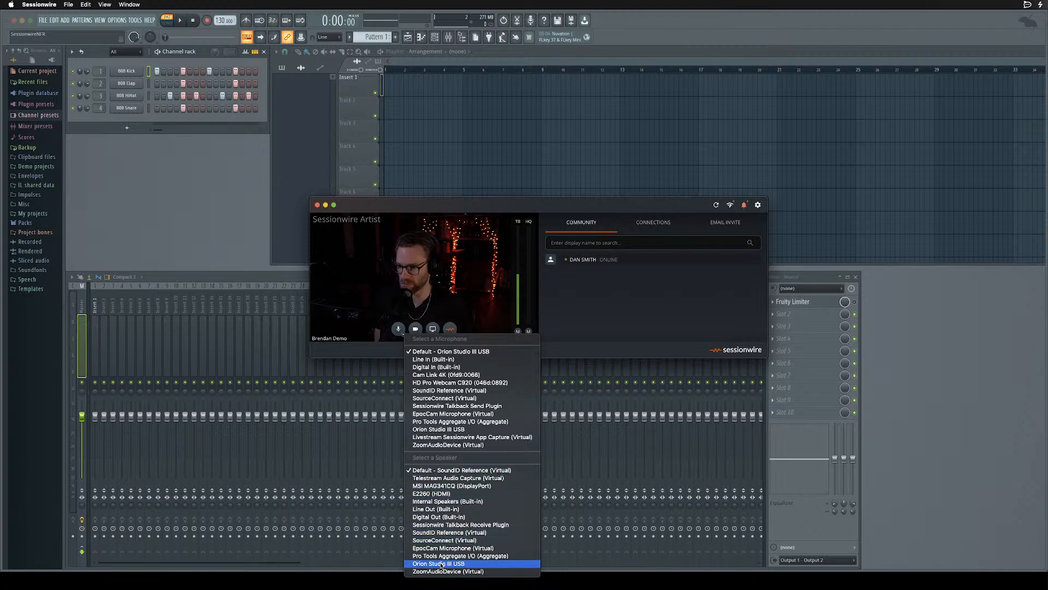
{"action": "left_click", "coordinate": [400, 375]}
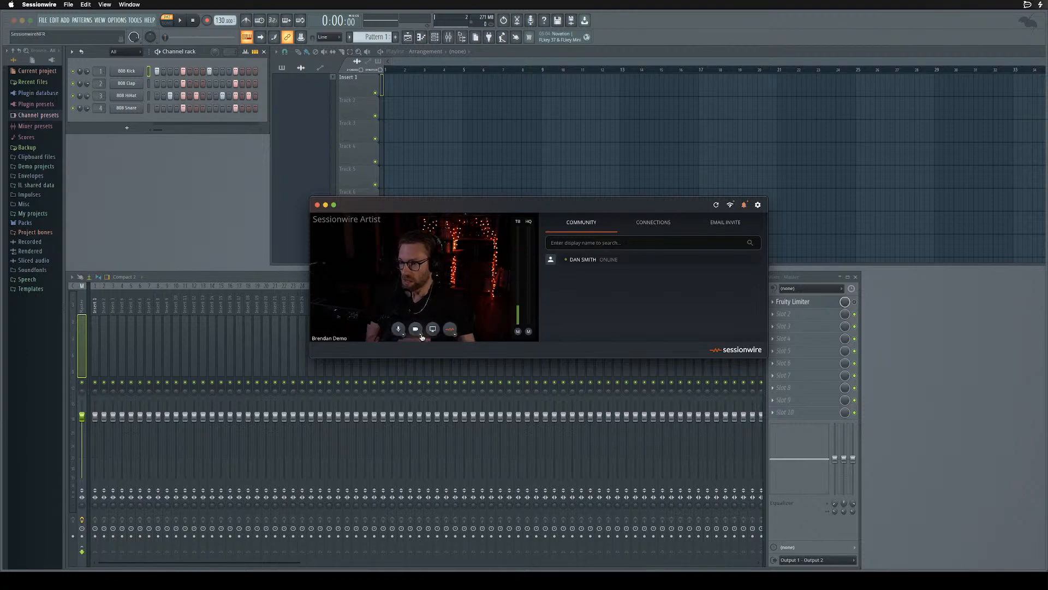
Review the camera choices and the Sessionwire HQ audio source and destination devices without changing them
{"action": "left_click", "coordinate": [420, 334]}
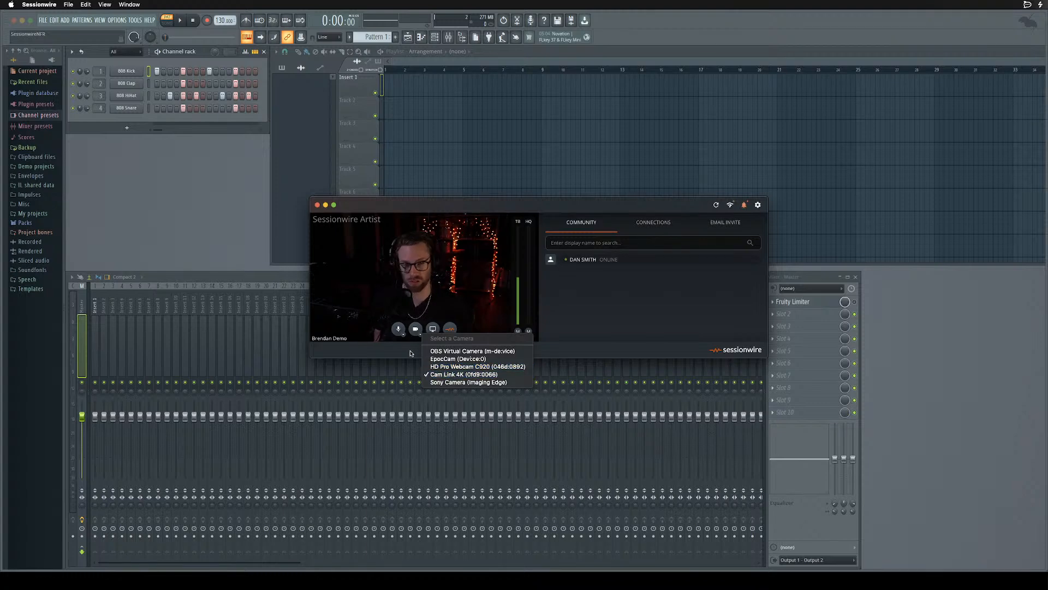
{"action": "left_click", "coordinate": [411, 353]}
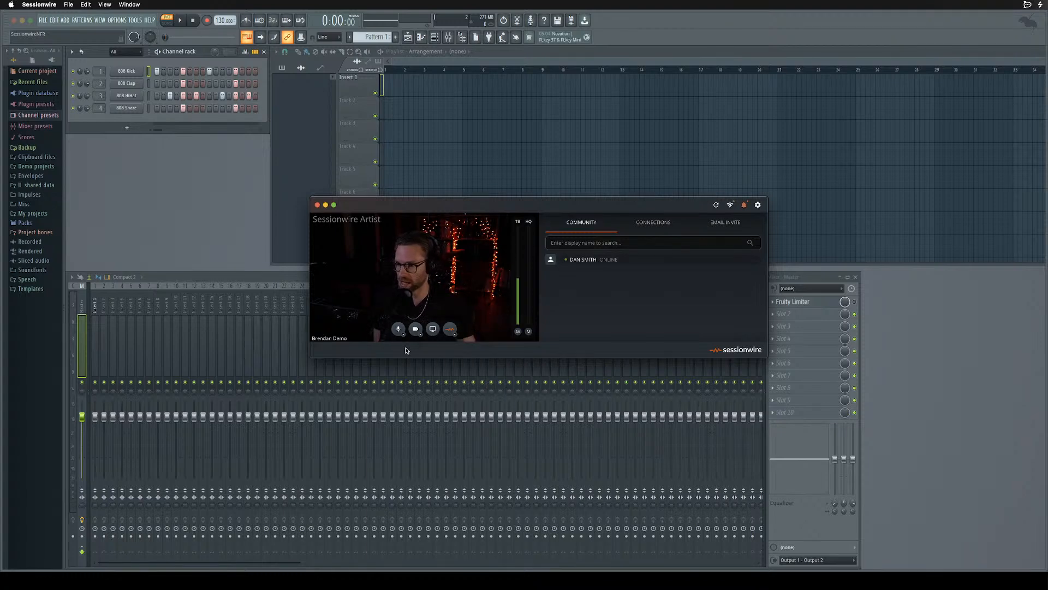
{"action": "left_click", "coordinate": [456, 334]}
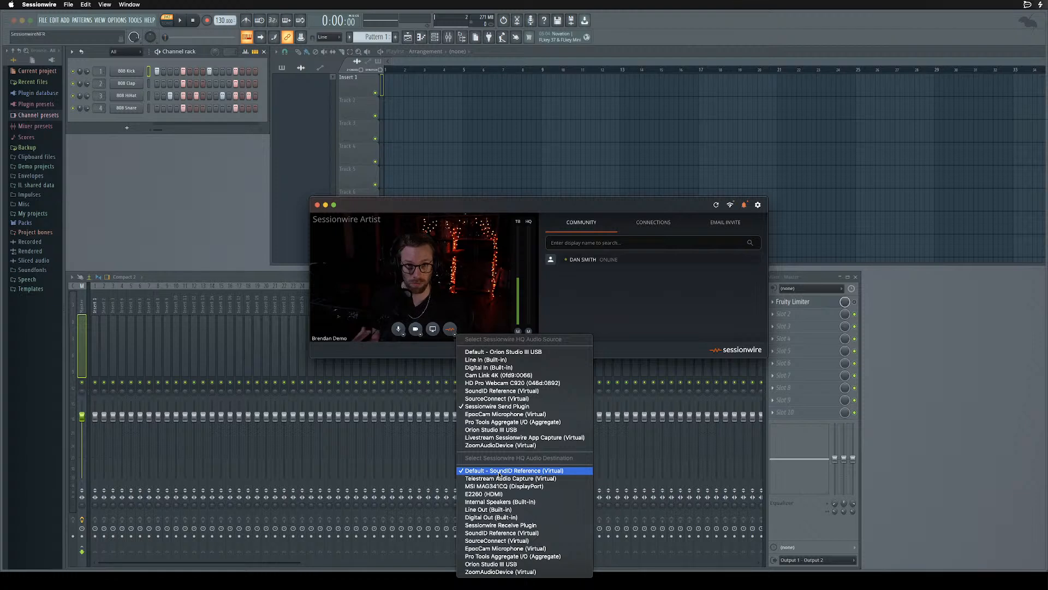
{"action": "left_click", "coordinate": [506, 201]}
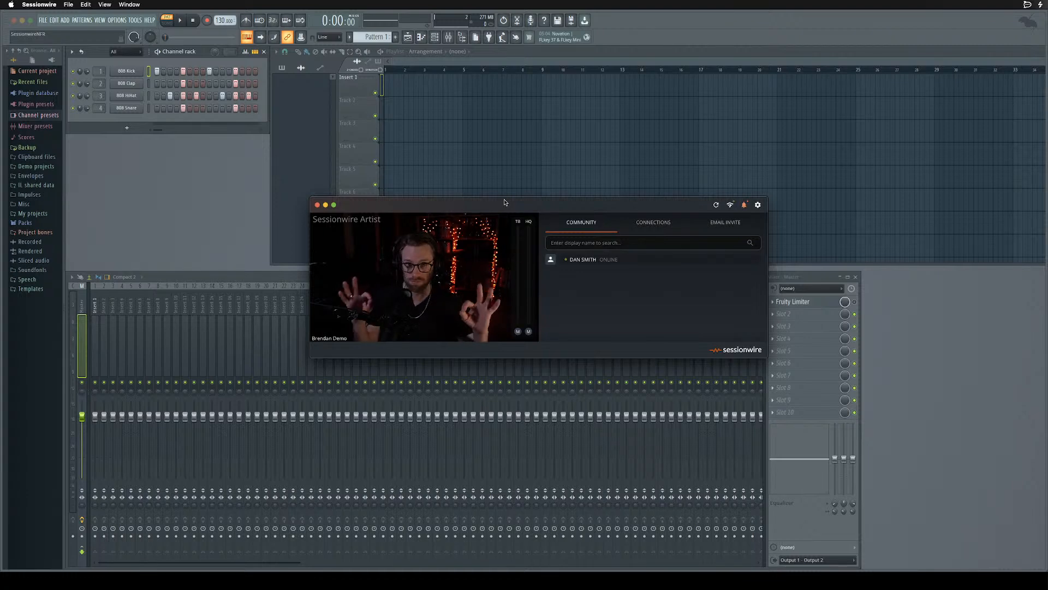
Move the Sessionwire window over the FL Studio playlist and make it stay in front of other applications
{"action": "left_click_drag", "start_coordinate": [562, 208], "coordinate": [837, 91]}
{"action": "left_click", "coordinate": [651, 23]}
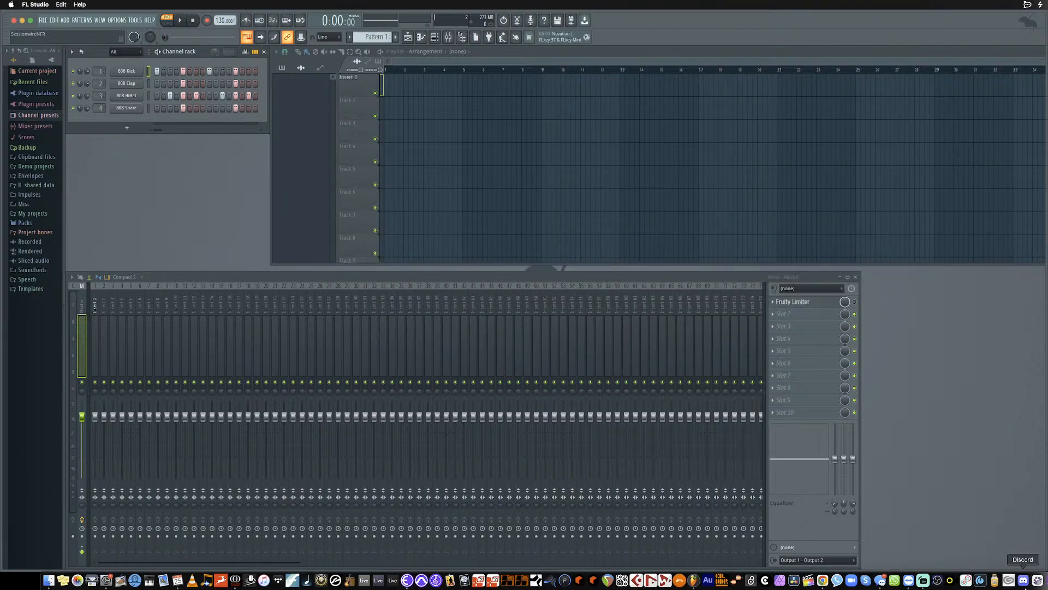
{"action": "key", "text": "super+Tab"}
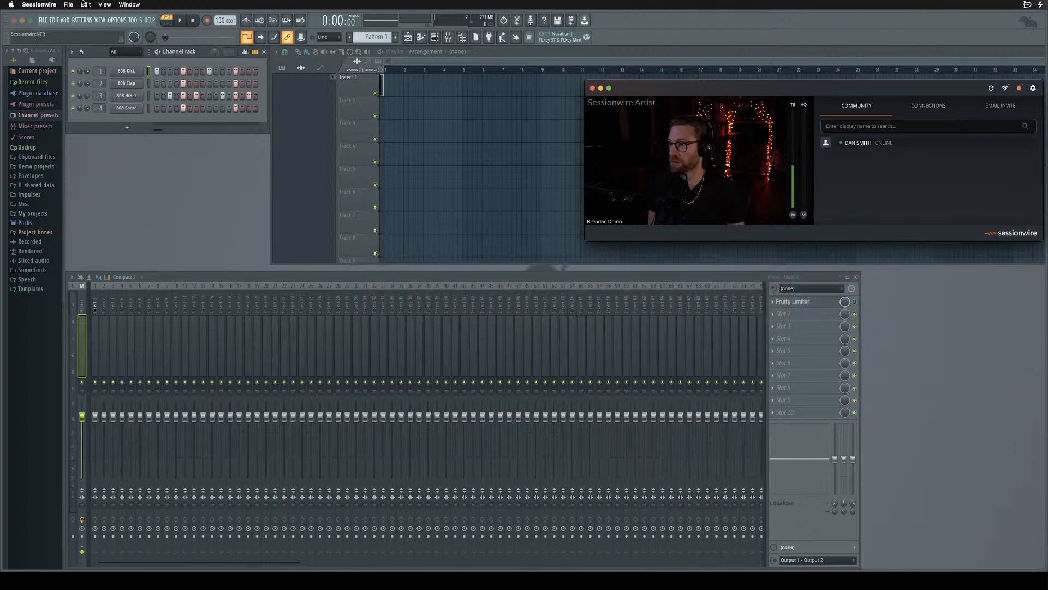
{"action": "left_click", "coordinate": [129, 4]}
{"action": "left_click", "coordinate": [131, 35]}
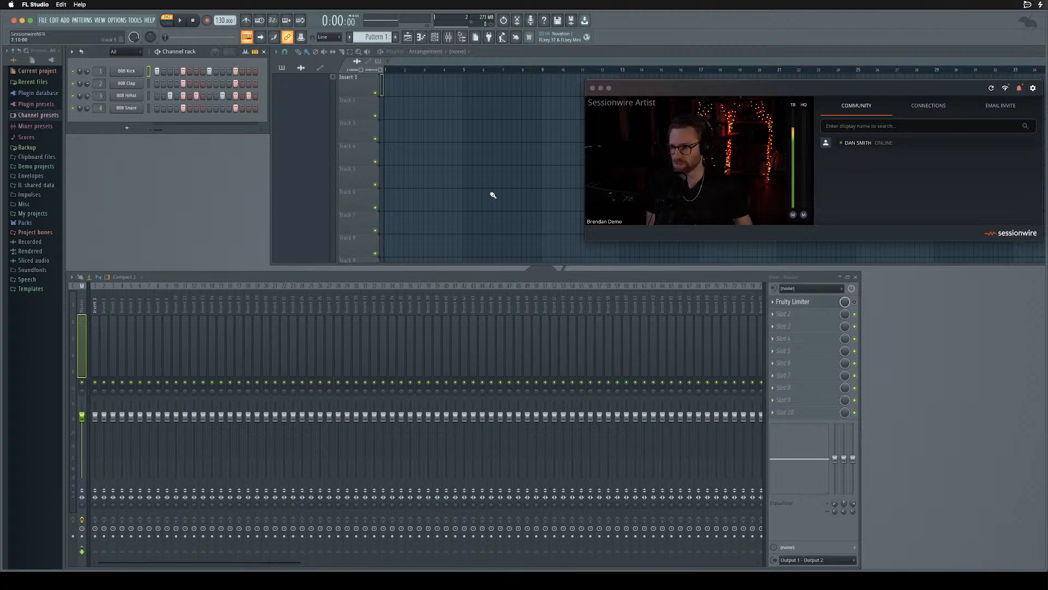
Examine the View options of the FL Studio mixer and close them without changing any
{"action": "left_click", "coordinate": [104, 281]}
{"action": "left_click", "coordinate": [104, 281]}
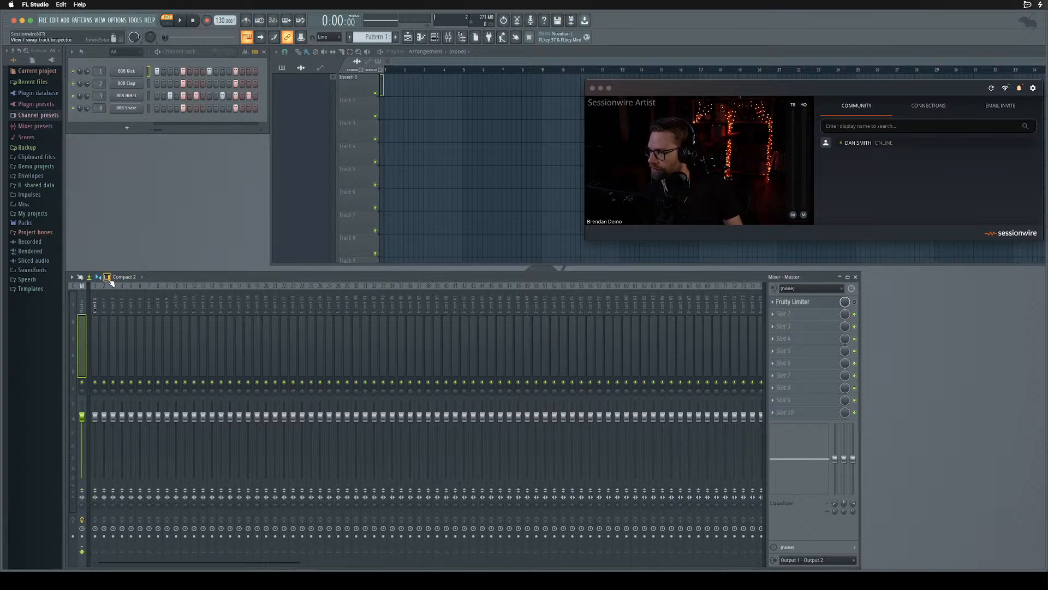
{"action": "left_click", "coordinate": [72, 278]}
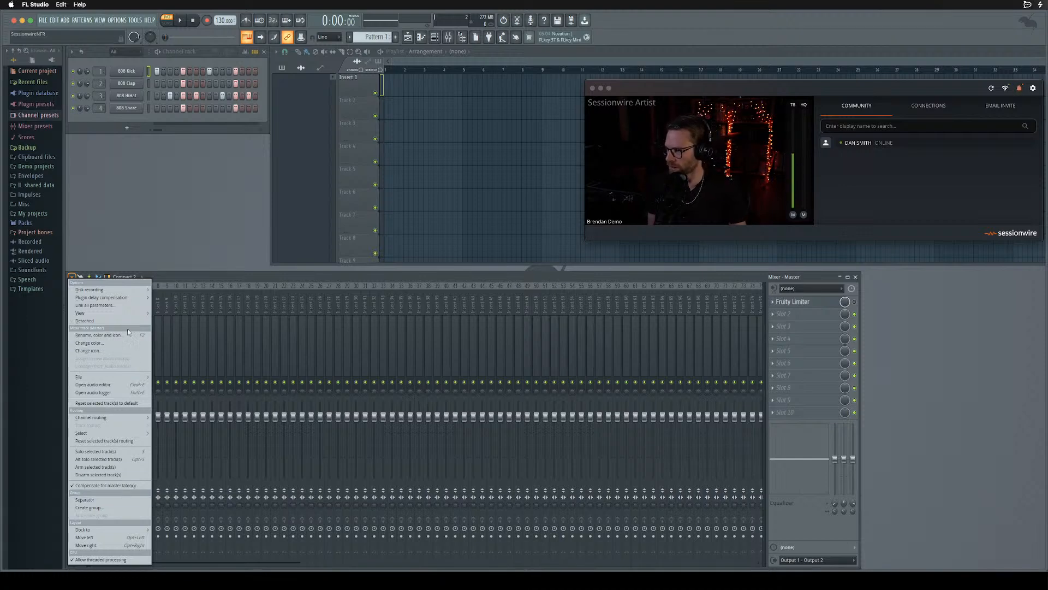
{"action": "mouse_move", "coordinate": [127, 316]}
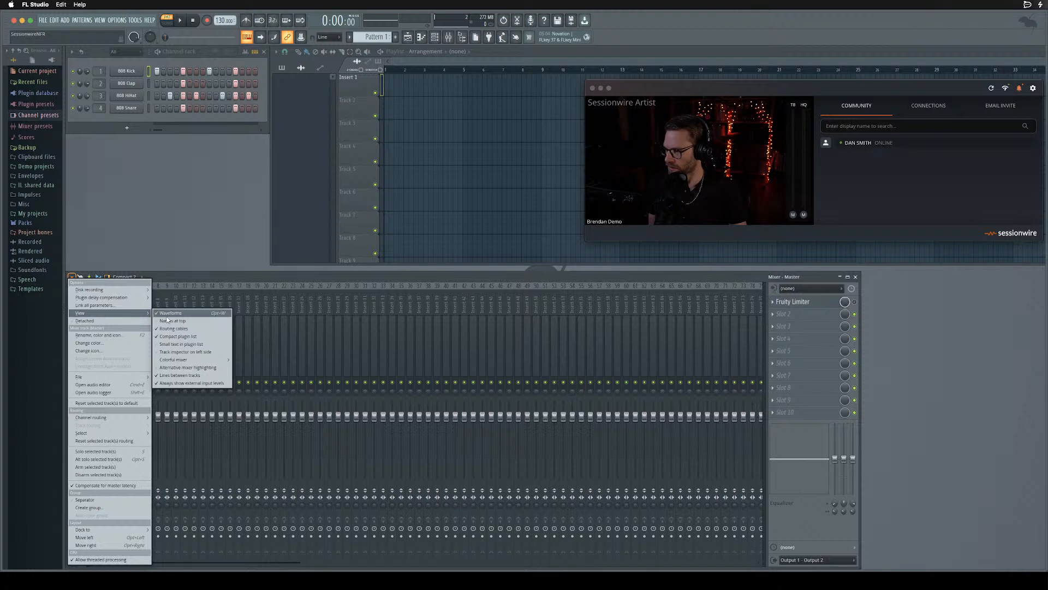
{"action": "left_click", "coordinate": [232, 274]}
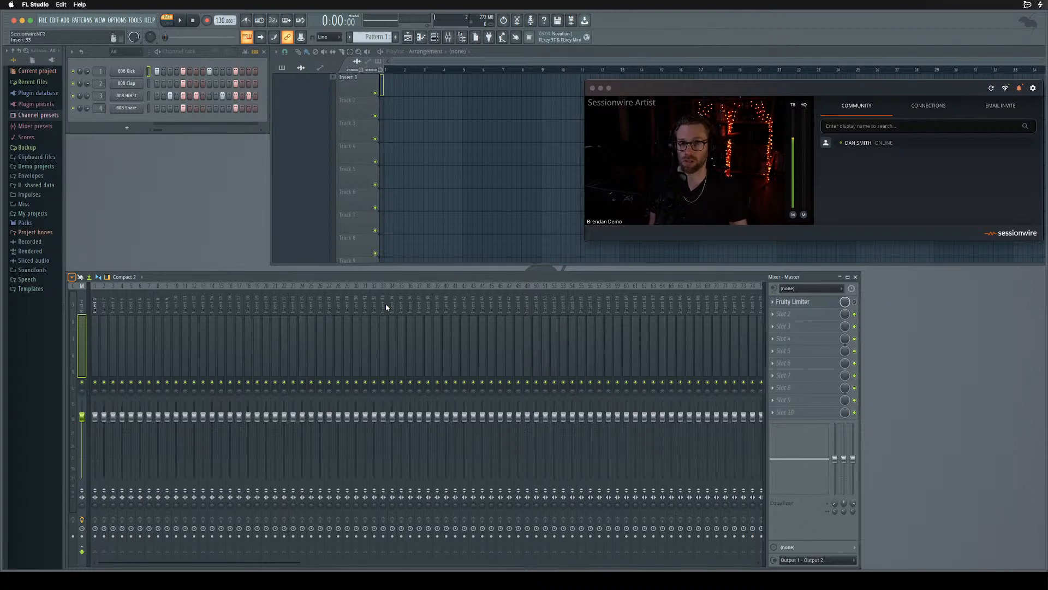
Play the Pattern 1 drum beat to check the mixer signal and stop playback
{"action": "left_click", "coordinate": [183, 21]}
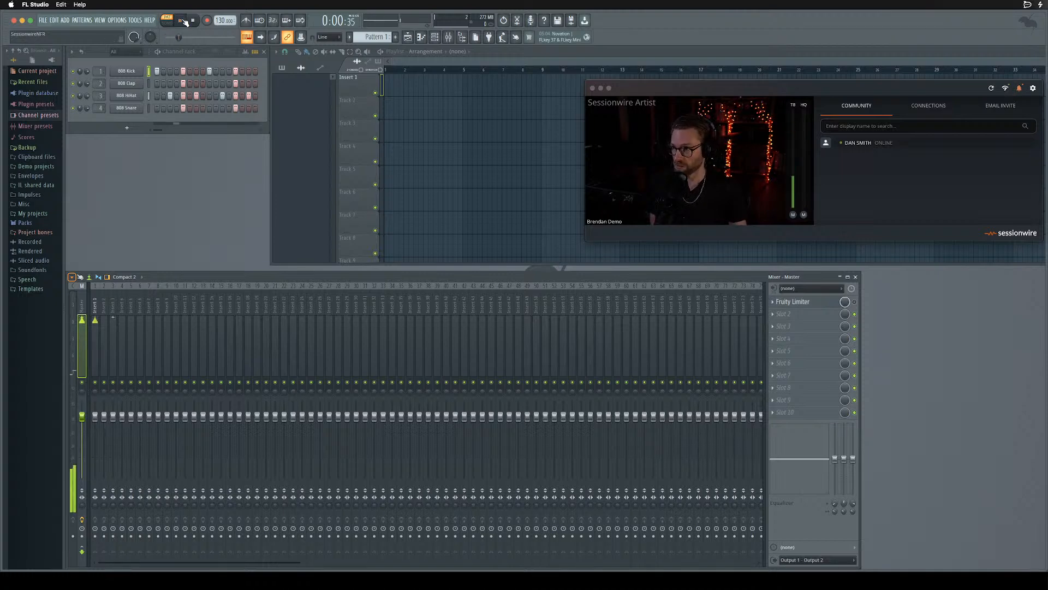
{"action": "left_click", "coordinate": [193, 21]}
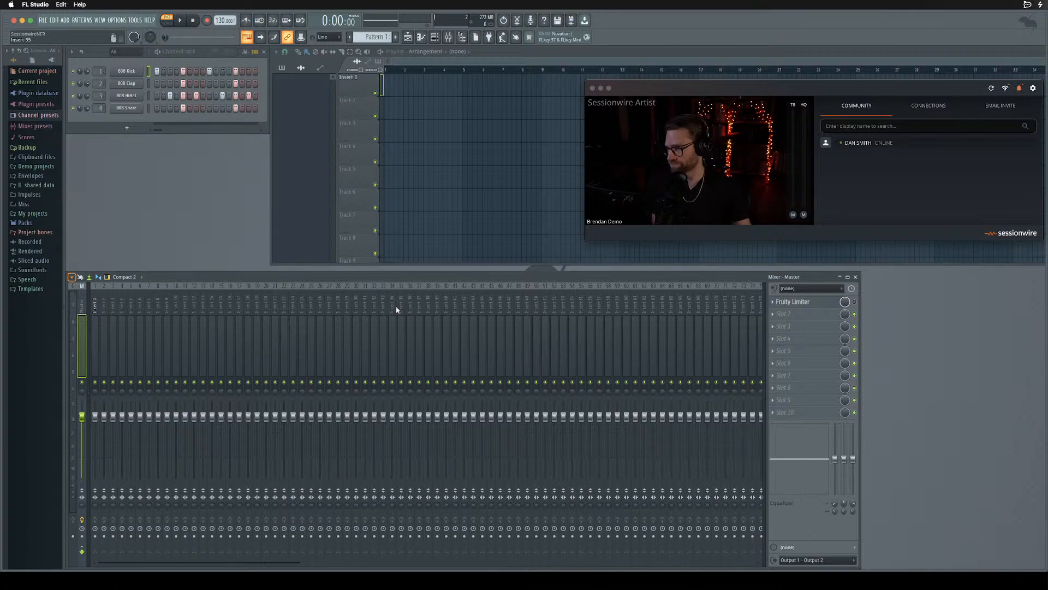
Try to call the online contact from the Sessionwire community list, and cancel the call
{"action": "left_click", "coordinate": [918, 149]}
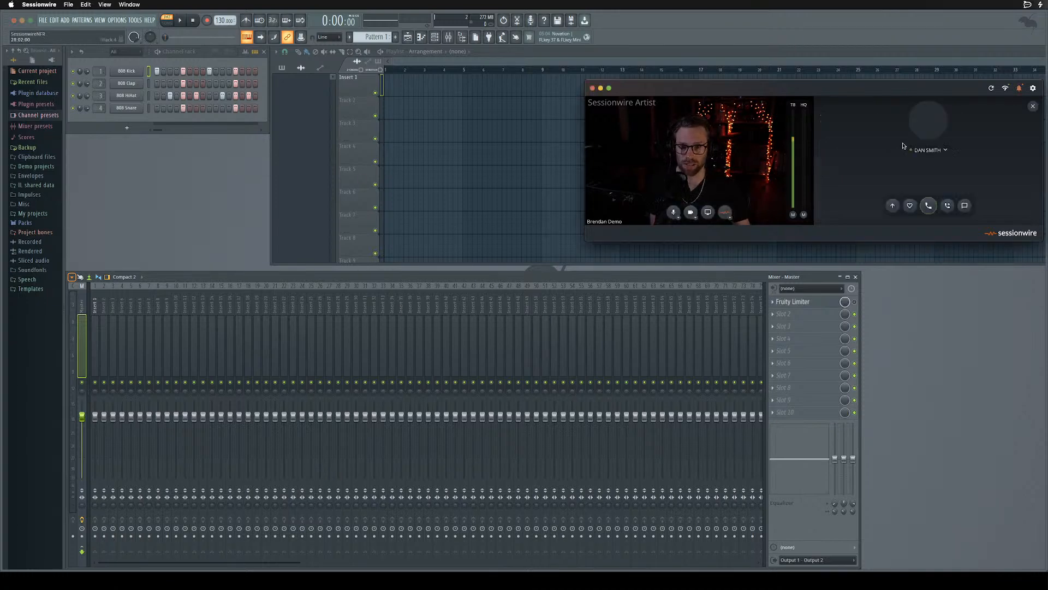
{"action": "left_click", "coordinate": [929, 206]}
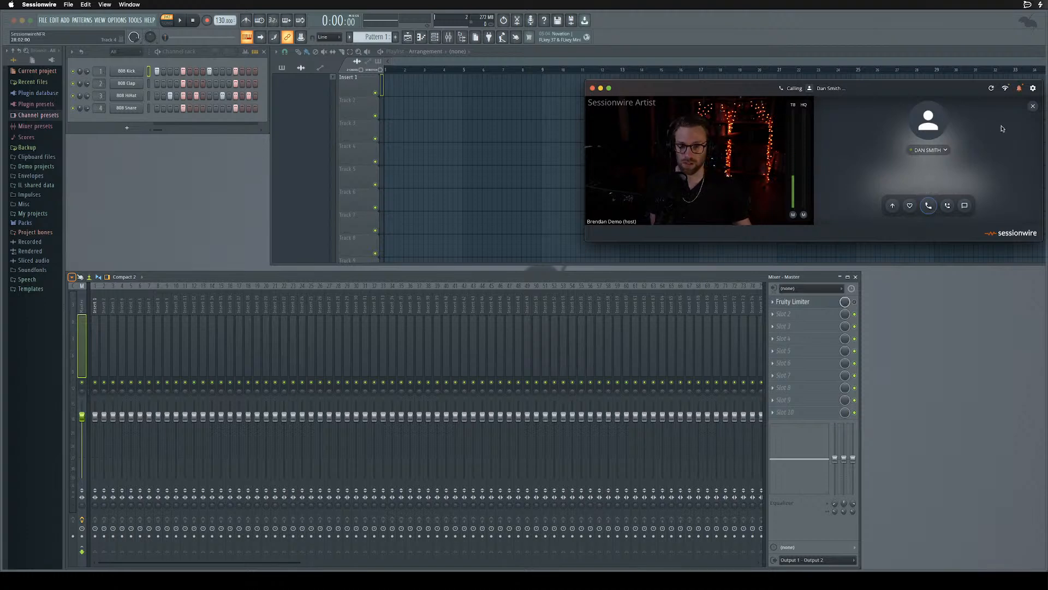
{"action": "left_click", "coordinate": [1031, 107]}
{"action": "left_click", "coordinate": [887, 146]}
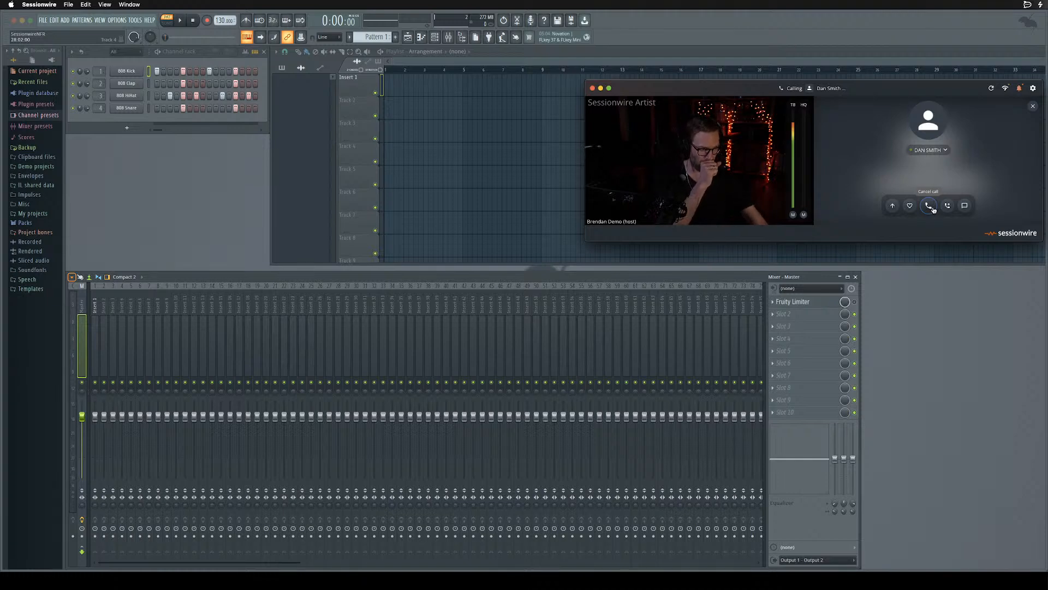
{"action": "left_click", "coordinate": [931, 207]}
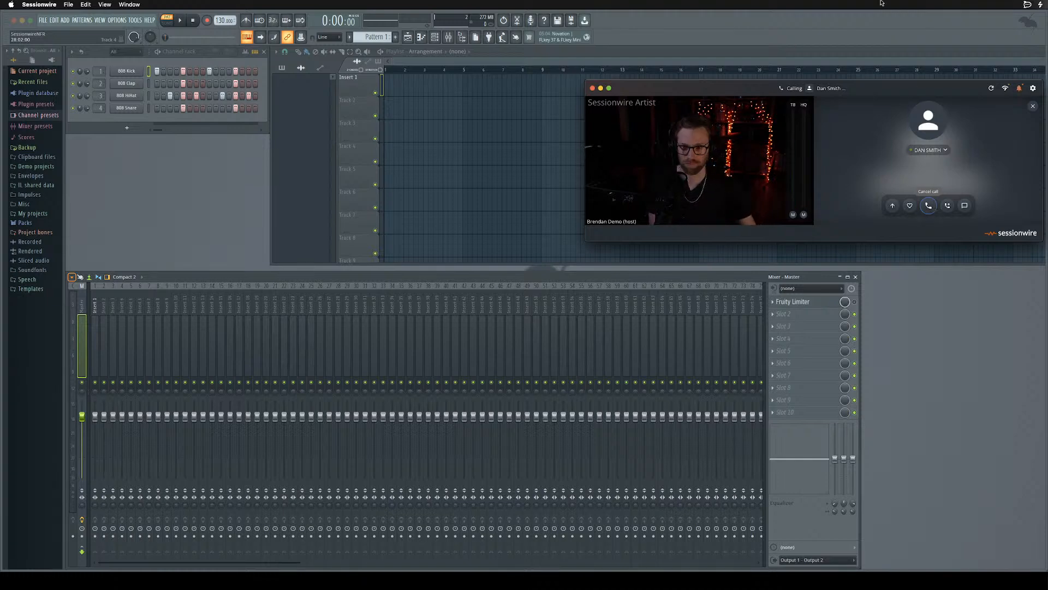
Force reload Sessionwire and postpone the offered version update
{"action": "left_click", "coordinate": [104, 5]}
{"action": "left_click", "coordinate": [111, 22]}
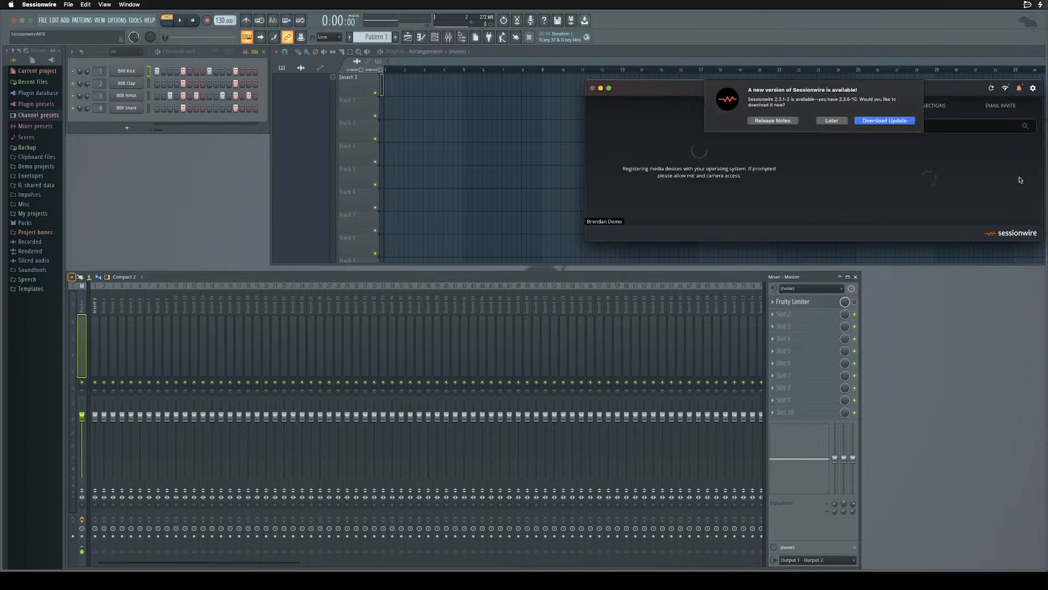
{"action": "left_click", "coordinate": [831, 121]}
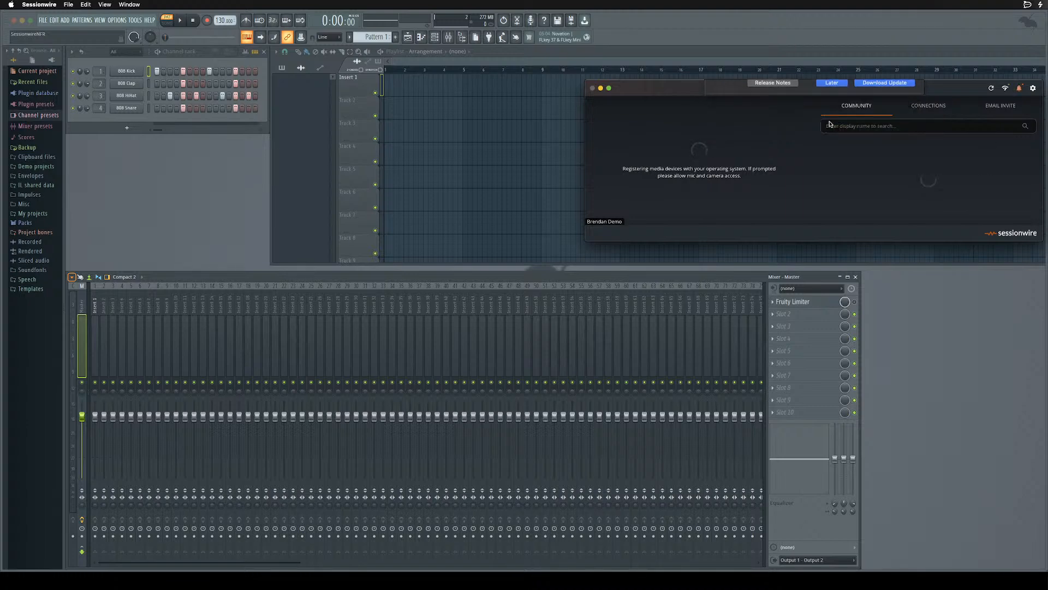
Retry the call to the same community contact after the reload, and cancel it
{"action": "left_click", "coordinate": [887, 147]}
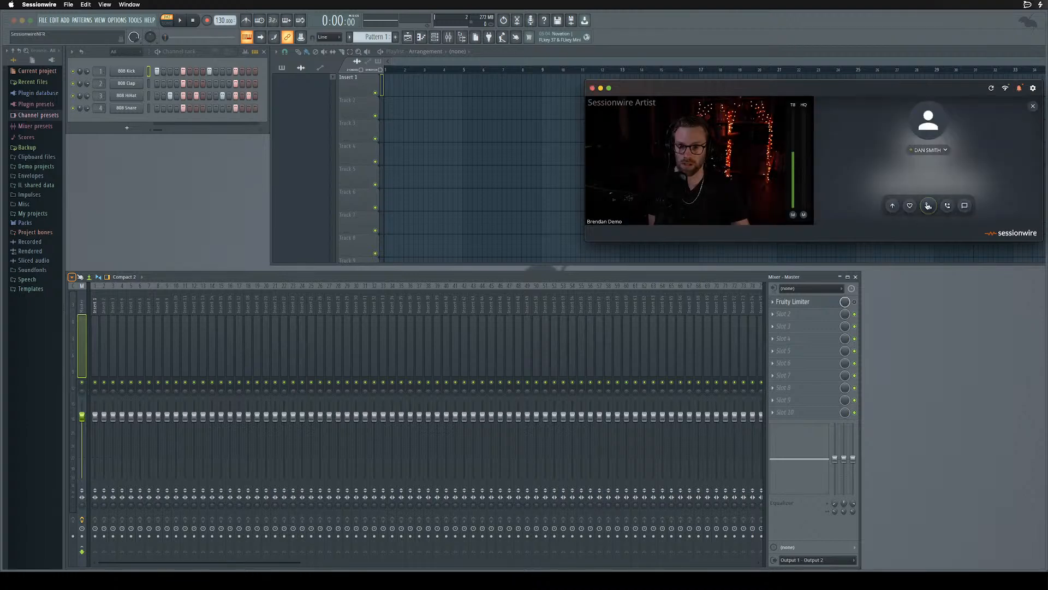
{"action": "left_click", "coordinate": [928, 206]}
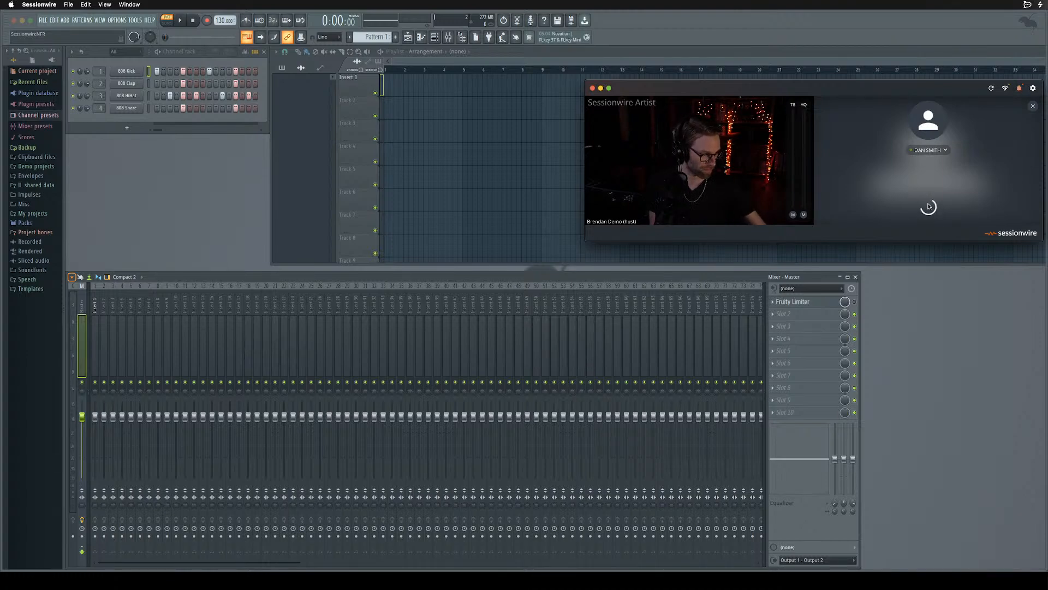
{"action": "left_click", "coordinate": [929, 206]}
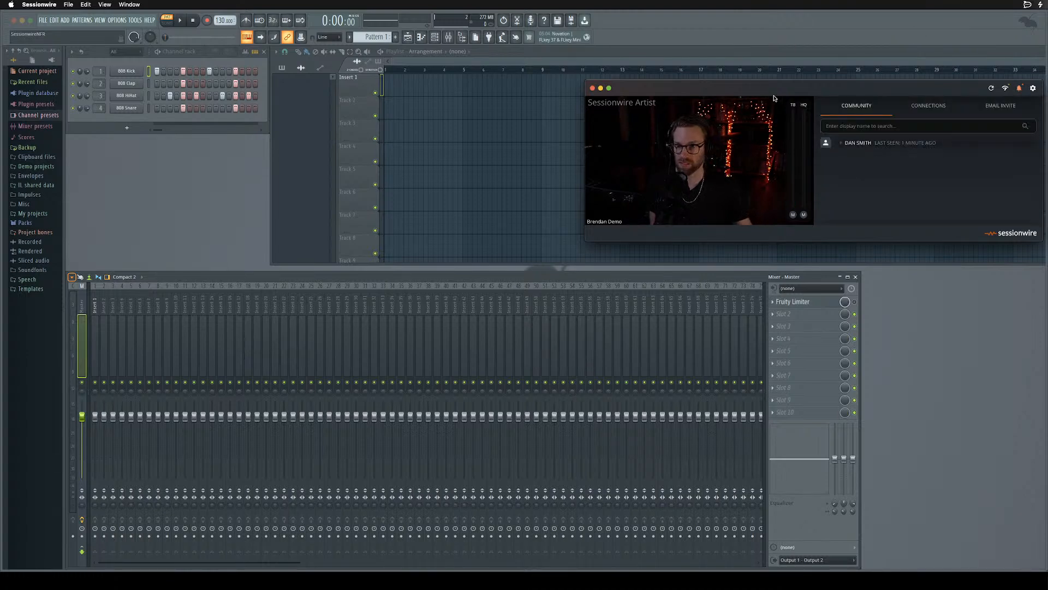
Reload Sessionwire once more and put off the version update
{"action": "left_click", "coordinate": [104, 5]}
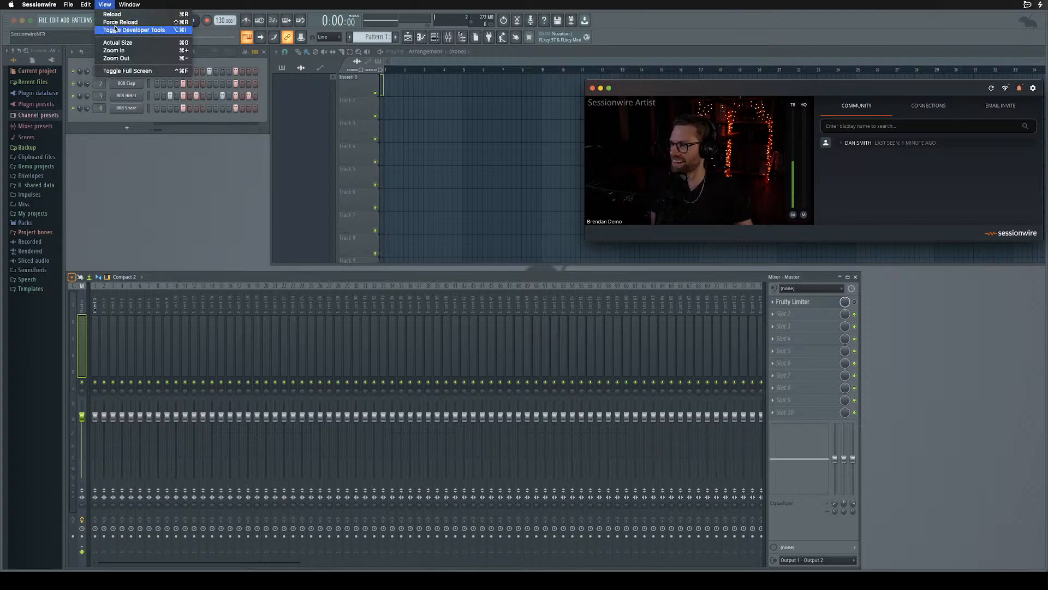
{"action": "left_click", "coordinate": [131, 28]}
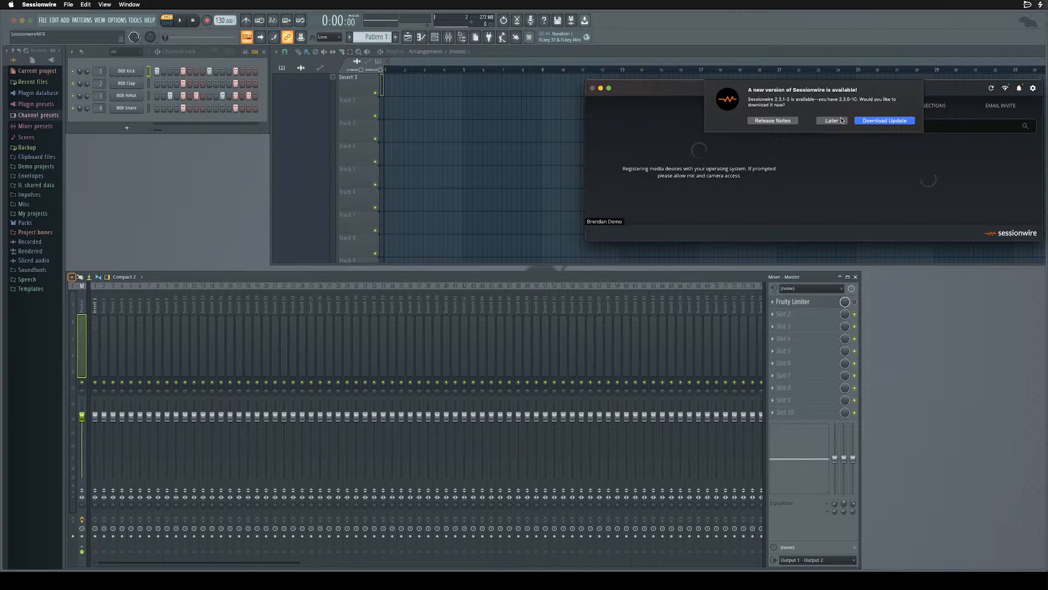
{"action": "left_click", "coordinate": [842, 121]}
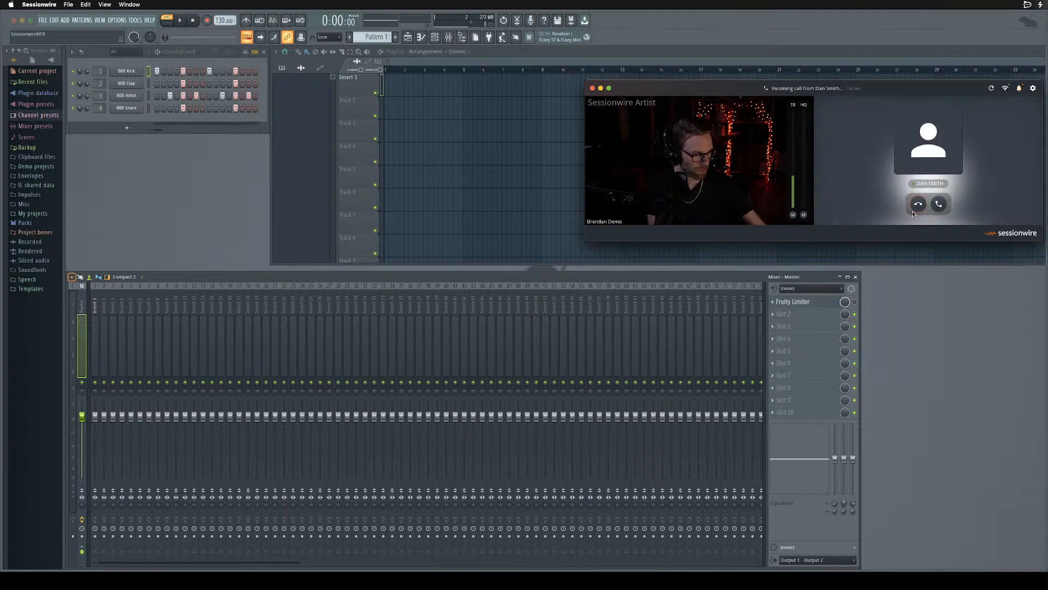
Answer the incoming Sessionwire call from the remote collaborator
{"action": "left_click", "coordinate": [940, 206]}
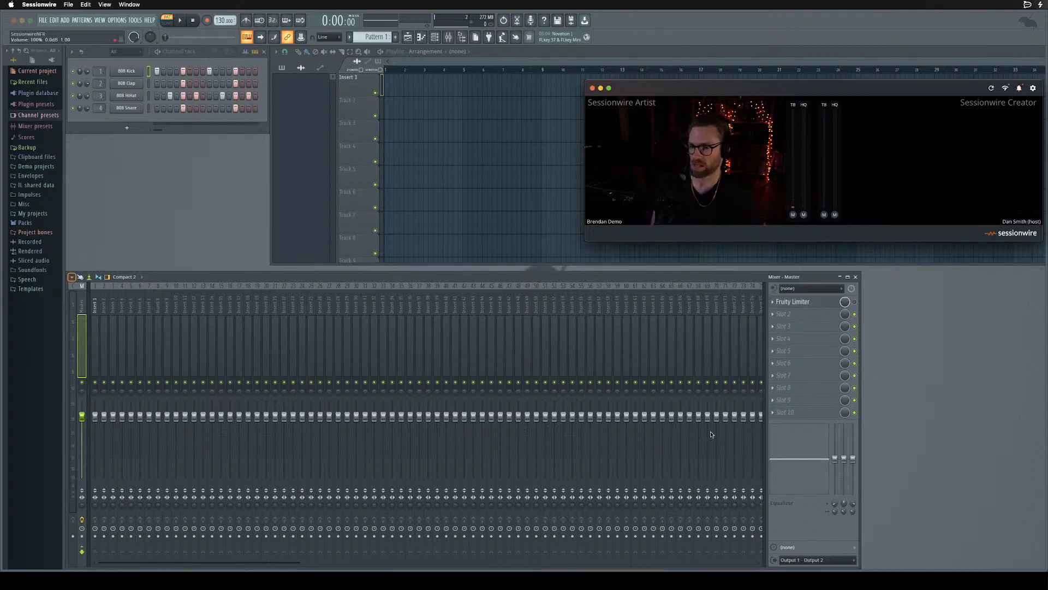
{"action": "scroll", "coordinate": [725, 417], "scroll_direction": "down", "scroll_amount": 1}
Bring Sessionwire back in front of FL Studio and keep its window always on top
{"action": "left_click", "coordinate": [645, 22]}
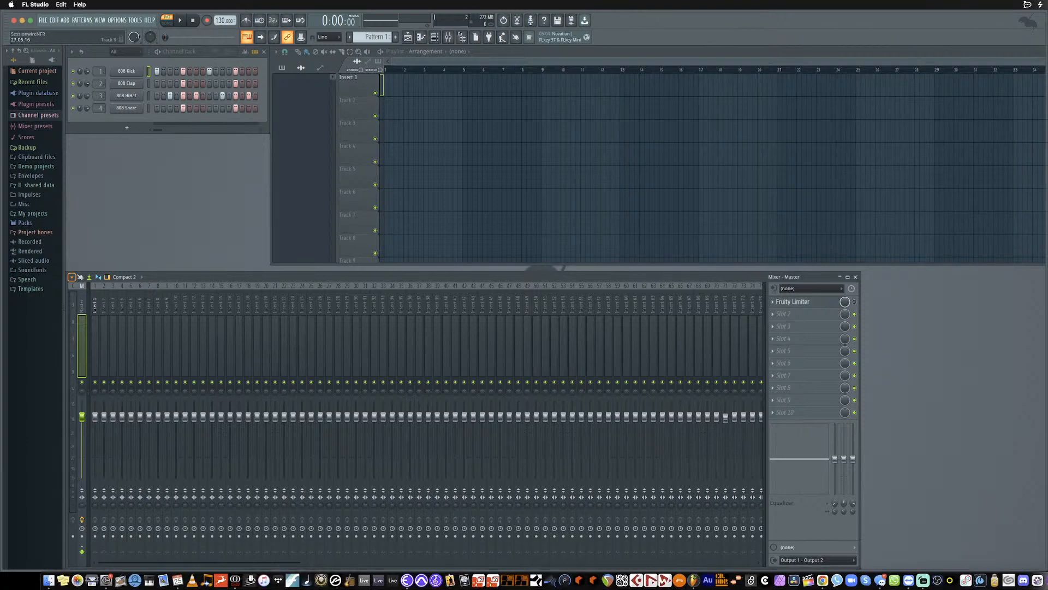
{"action": "left_click", "coordinate": [952, 585]}
{"action": "left_click", "coordinate": [129, 3]}
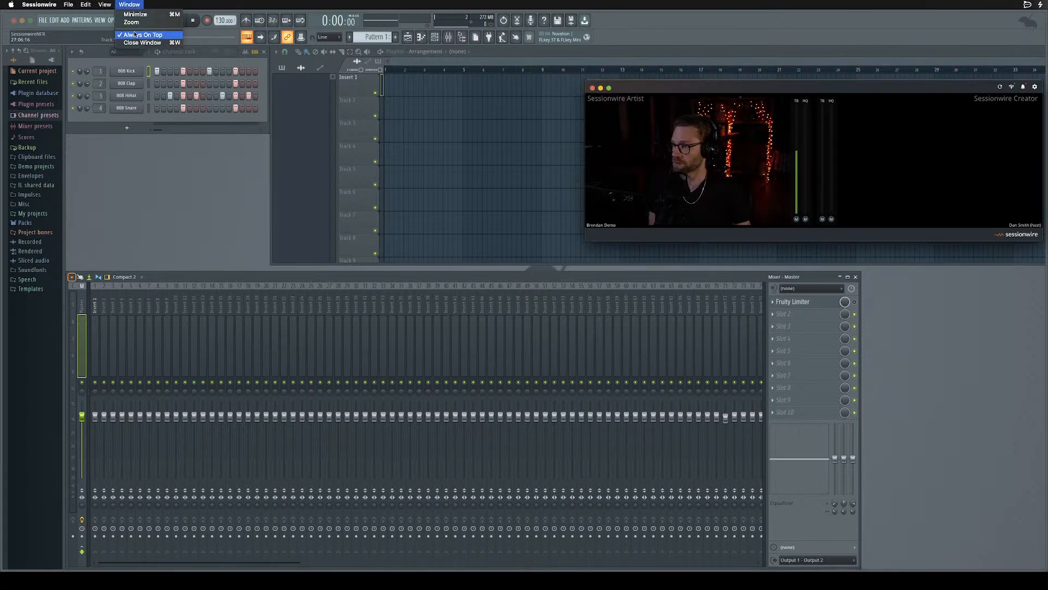
{"action": "left_click", "coordinate": [135, 35]}
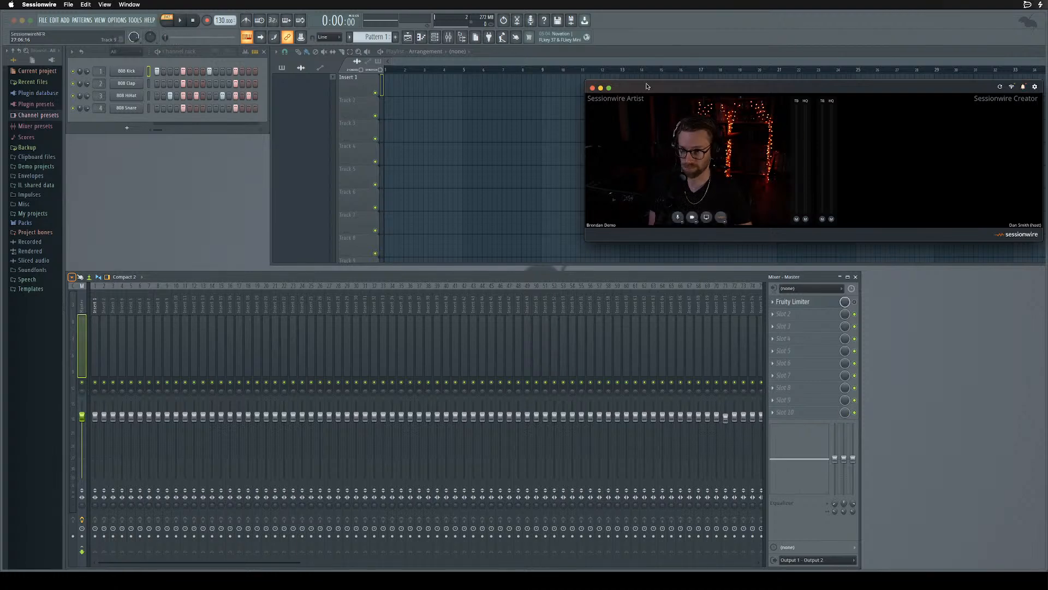
Switch to FL Studio, play the drum pattern briefly and stop it
{"action": "left_click", "coordinate": [653, 24]}
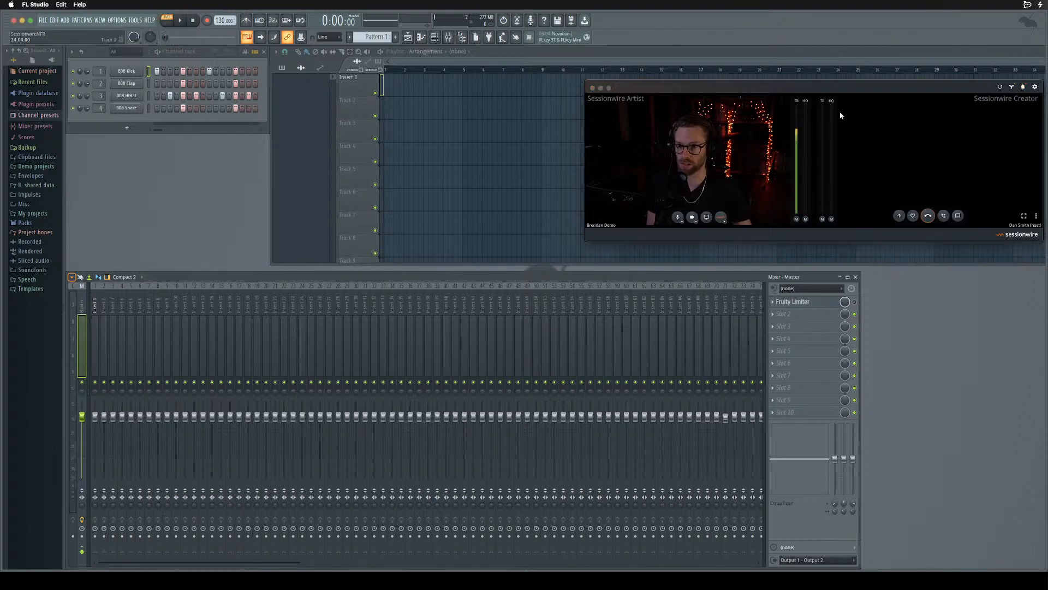
{"action": "key", "text": "space"}
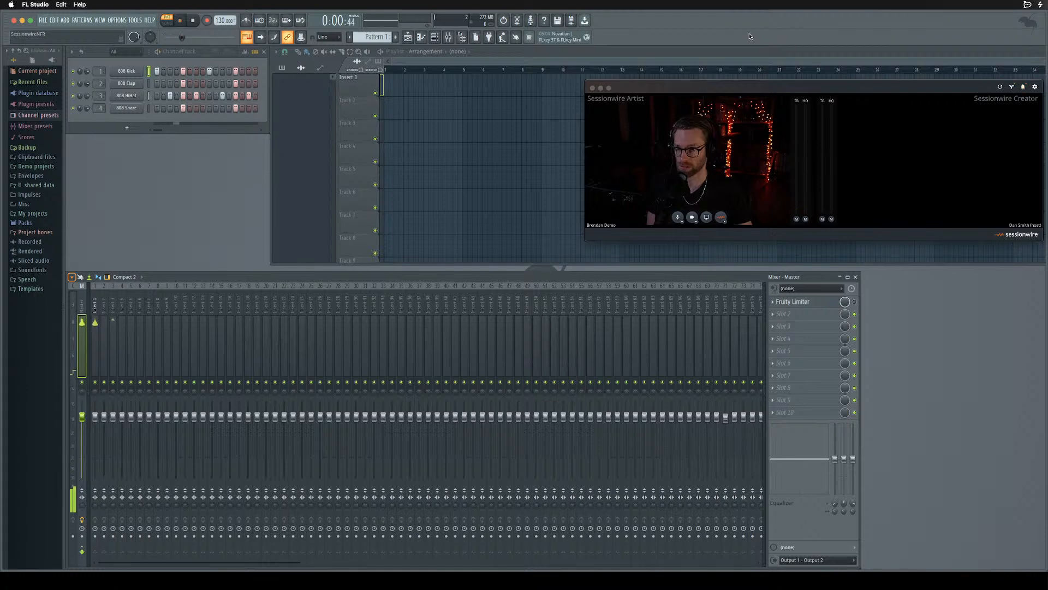
{"action": "key", "text": "space"}
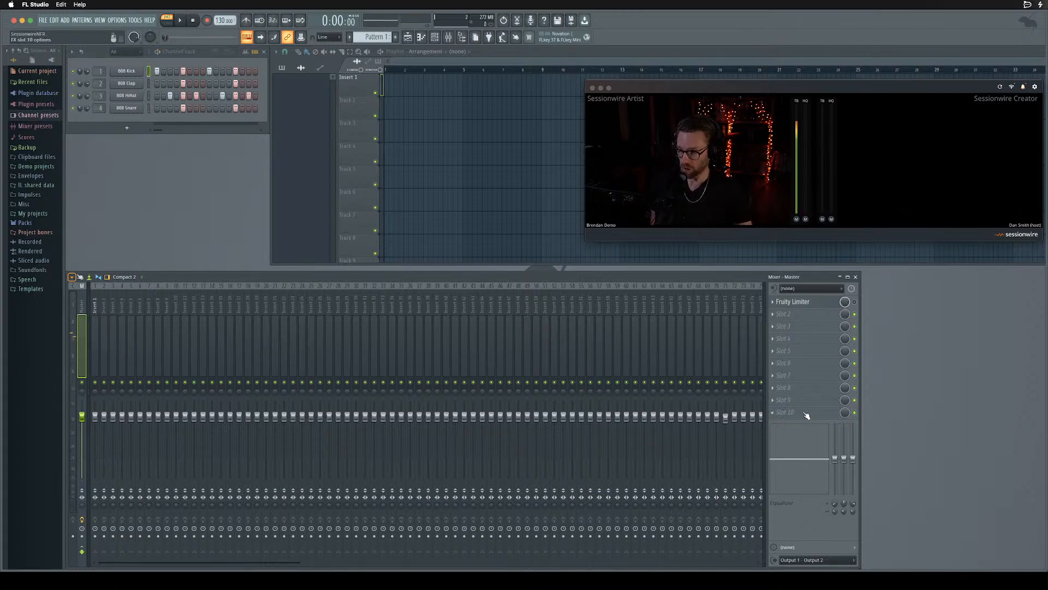
Load Sessionwire Send in slot 10 of the Master mixer track and place its window beside the mixer
{"action": "left_click", "coordinate": [773, 411]}
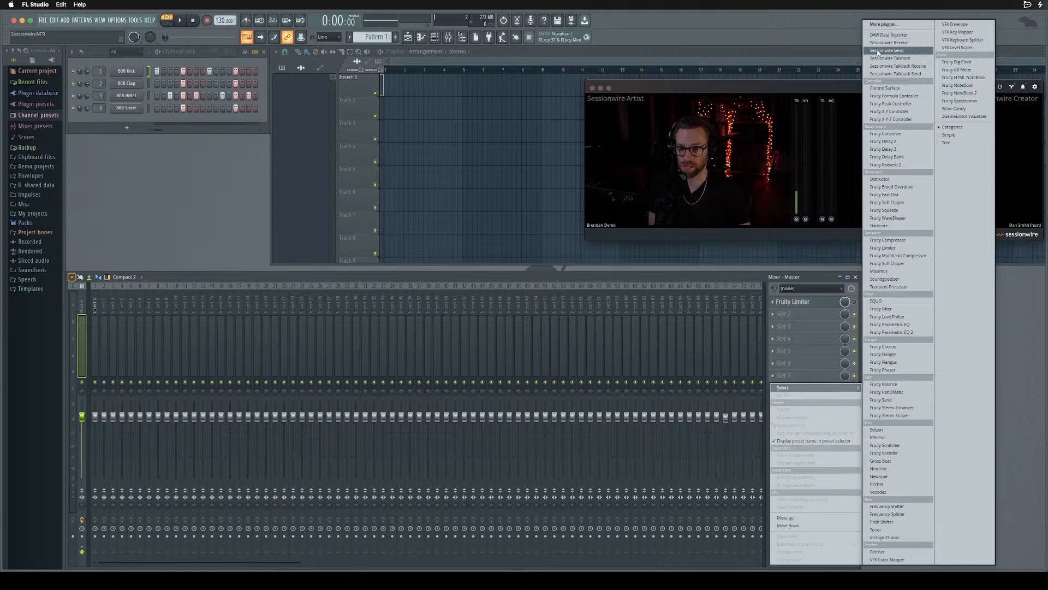
{"action": "left_click", "coordinate": [878, 53]}
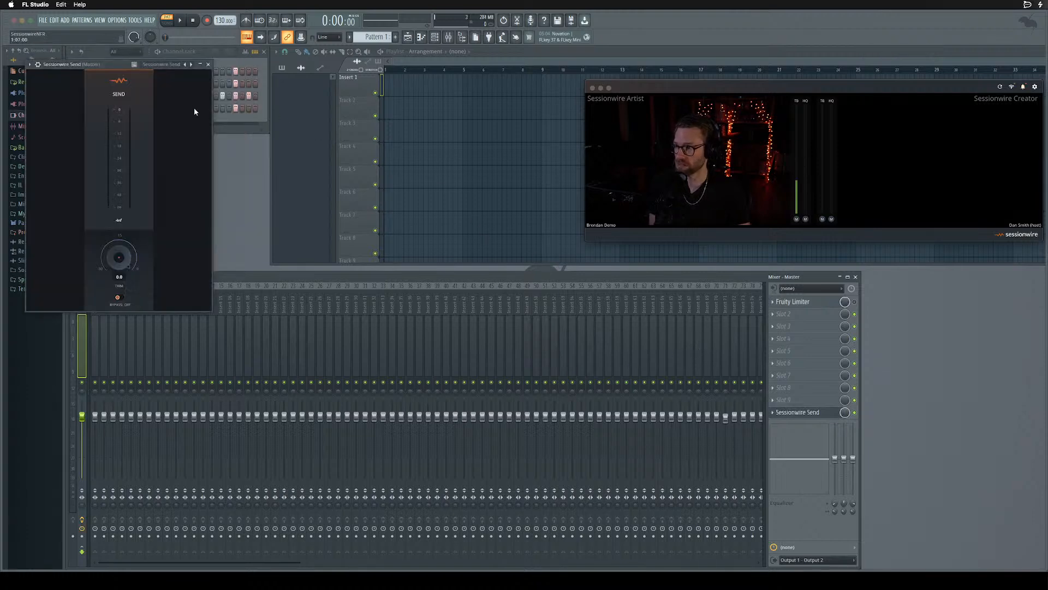
{"action": "left_click_drag", "start_coordinate": [120, 64], "coordinate": [957, 294]}
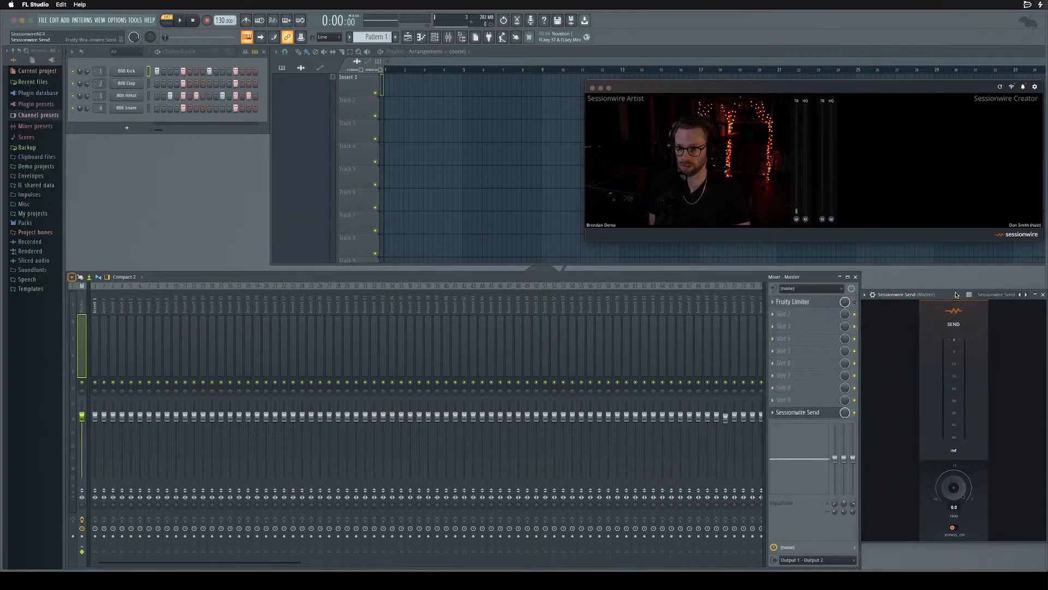
Select the Master track and play the pattern to check the signal reaching Sessionwire Send, then stop playback
{"action": "left_click", "coordinate": [83, 348]}
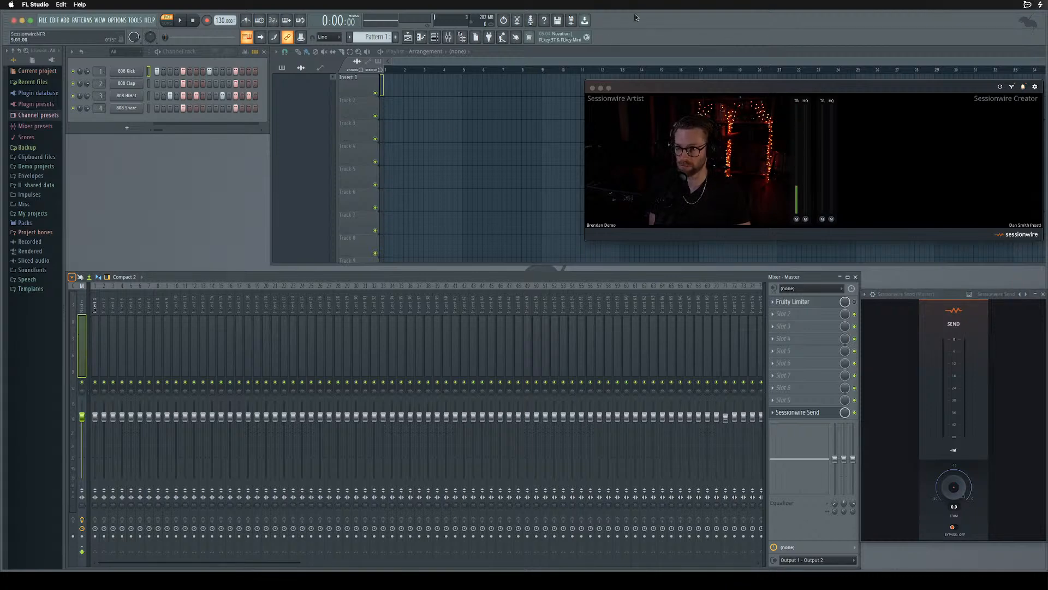
{"action": "key", "text": "space"}
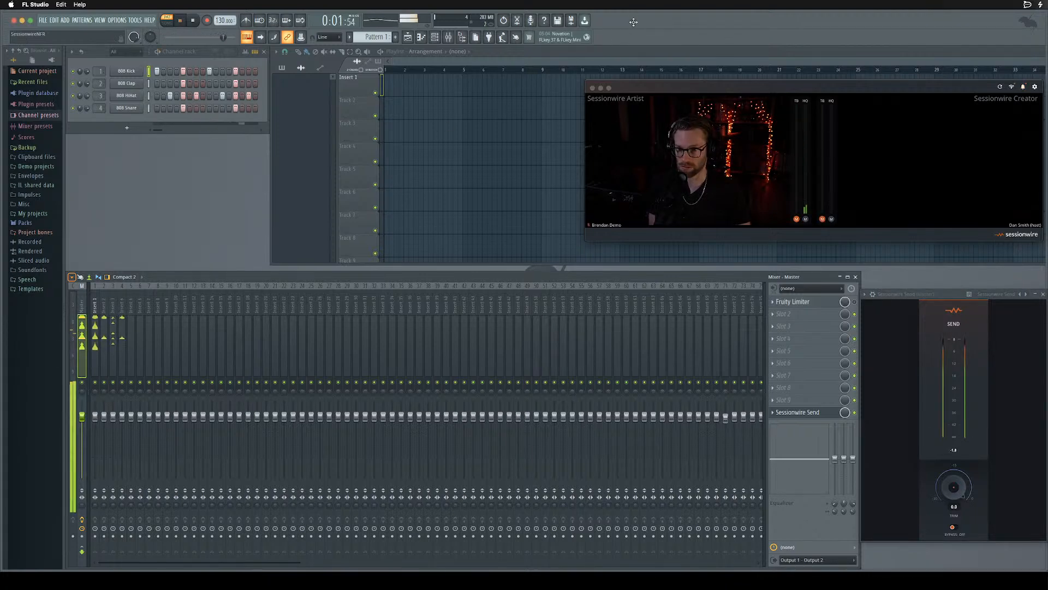
{"action": "key", "text": "space"}
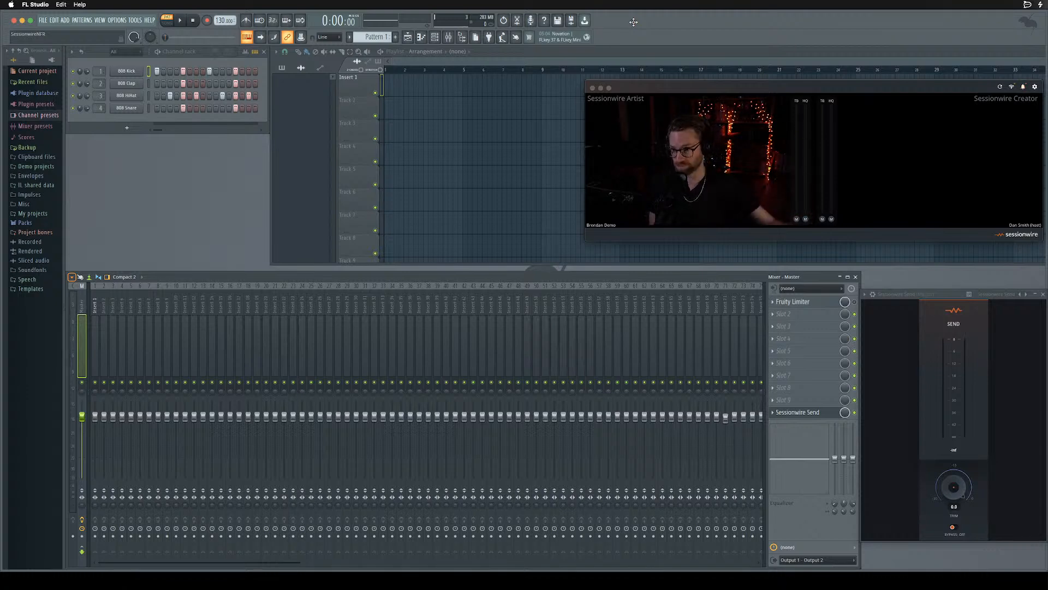
Review FL Studio's audio device and general settings, then close the settings window
{"action": "left_click", "coordinate": [117, 21]}
{"action": "left_click", "coordinate": [127, 47]}
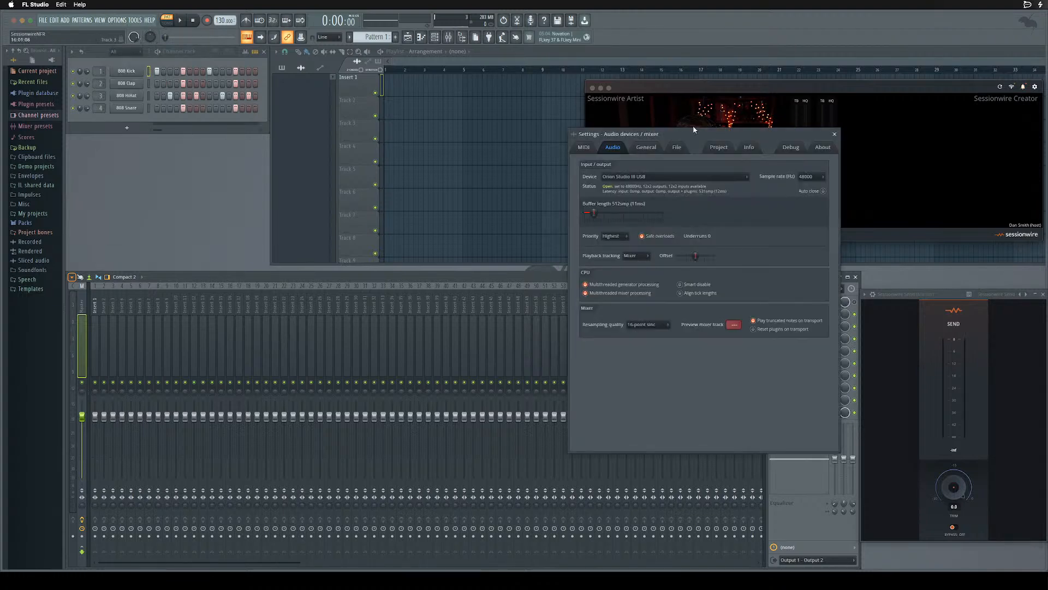
{"action": "left_click_drag", "start_coordinate": [694, 129], "coordinate": [422, 186]}
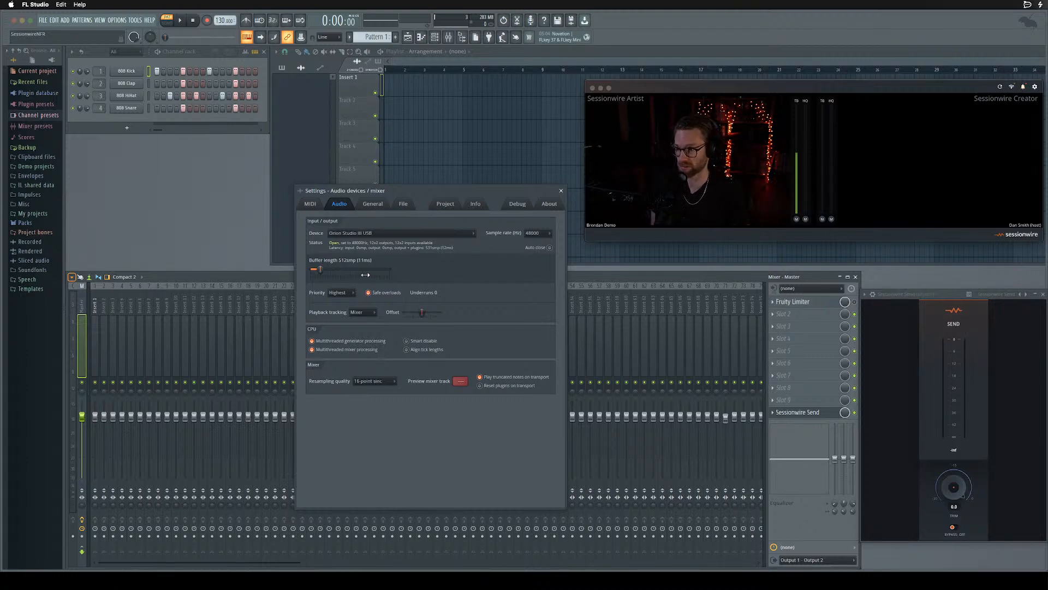
{"action": "left_click", "coordinate": [373, 204]}
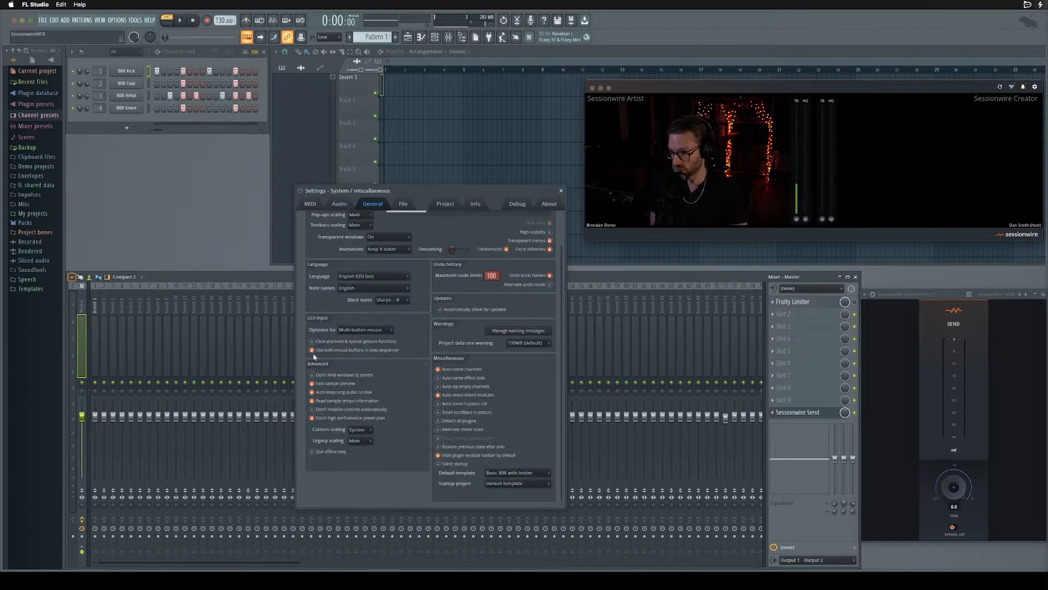
{"action": "left_click", "coordinate": [561, 191]}
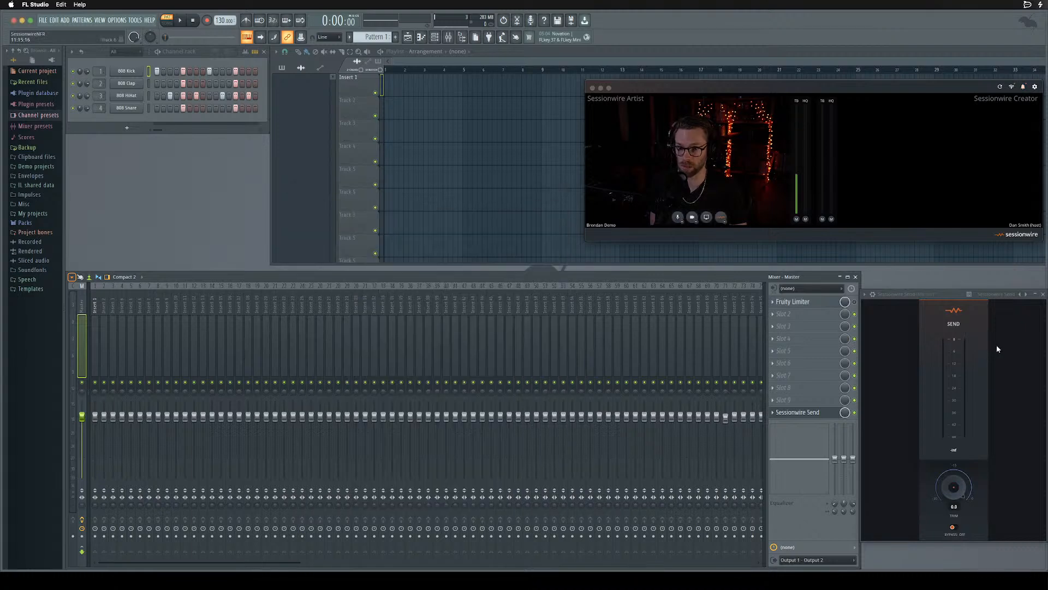
Inspect the Sessionwire Send wrapper's general, processing and troubleshooting settings, including the additional fixed size buffer options
{"action": "left_click", "coordinate": [873, 296]}
{"action": "left_click_drag", "start_coordinate": [898, 295], "coordinate": [911, 273]}
{"action": "left_click", "coordinate": [879, 294]}
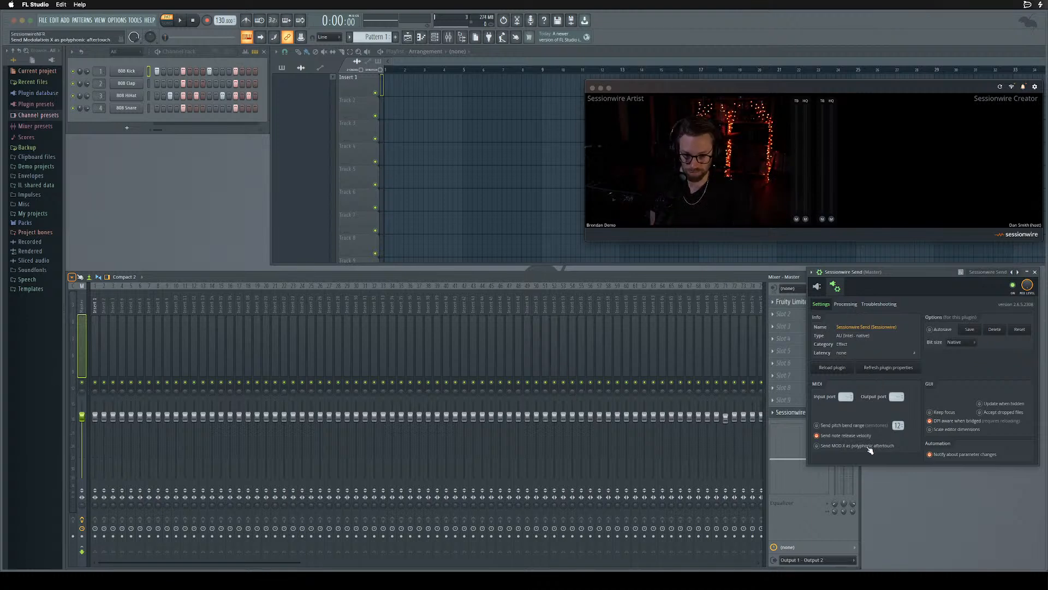
{"action": "left_click", "coordinate": [846, 304]}
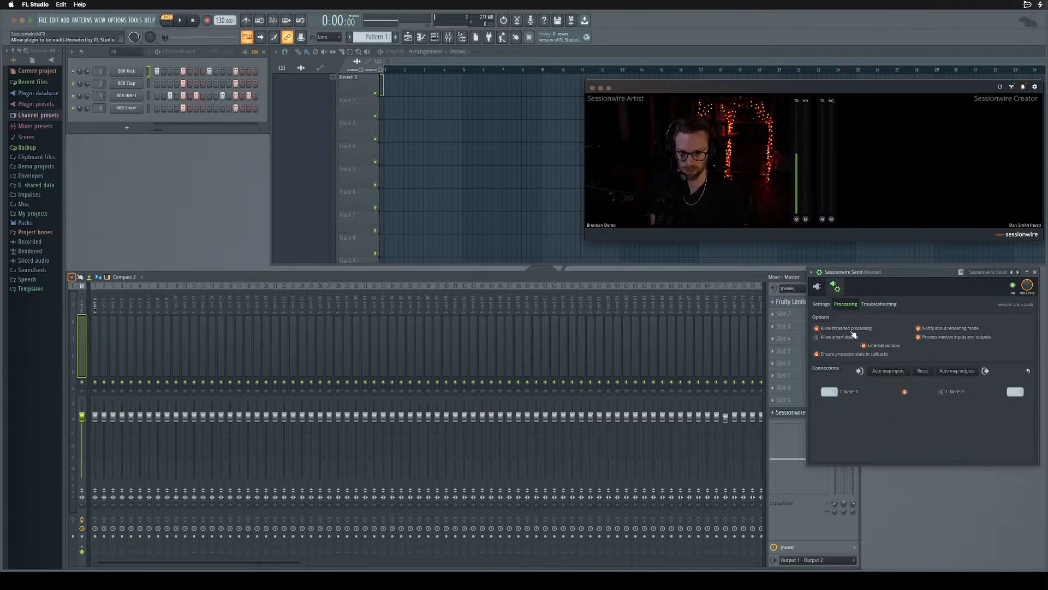
{"action": "left_click", "coordinate": [879, 304]}
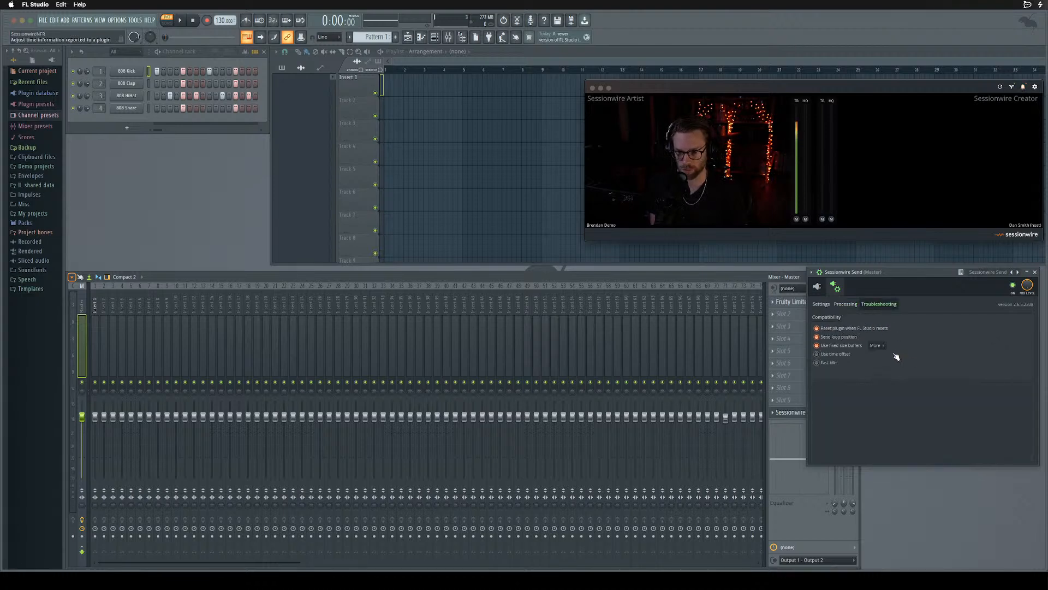
{"action": "left_click", "coordinate": [875, 346]}
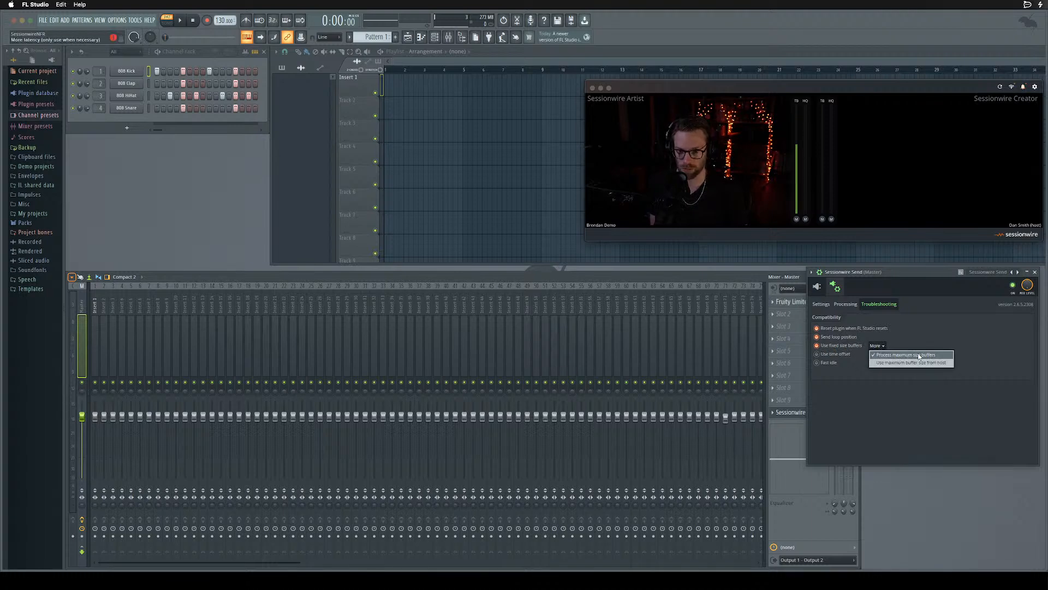
{"action": "left_click", "coordinate": [960, 328]}
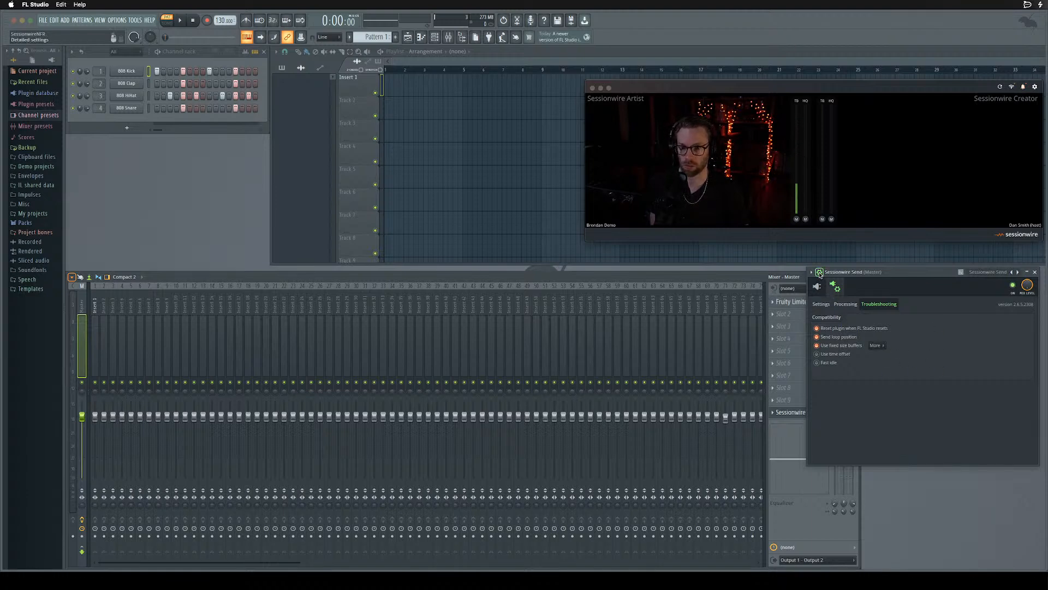
Return Sessionwire Send to its plugin interface, move the window beside the mixer and close it
{"action": "left_click", "coordinate": [834, 289]}
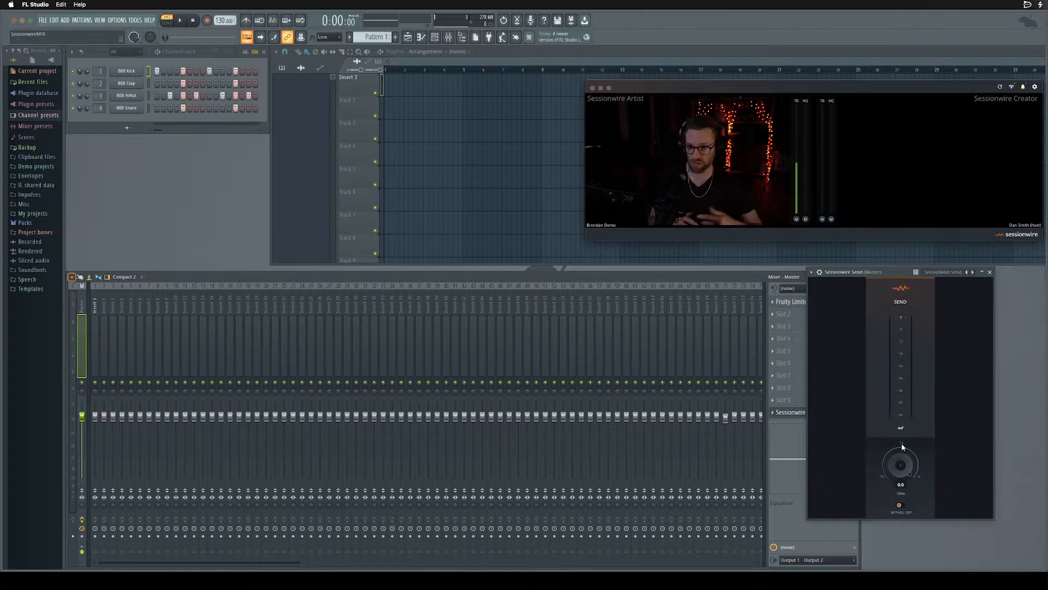
{"action": "left_click_drag", "start_coordinate": [887, 272], "coordinate": [935, 281]}
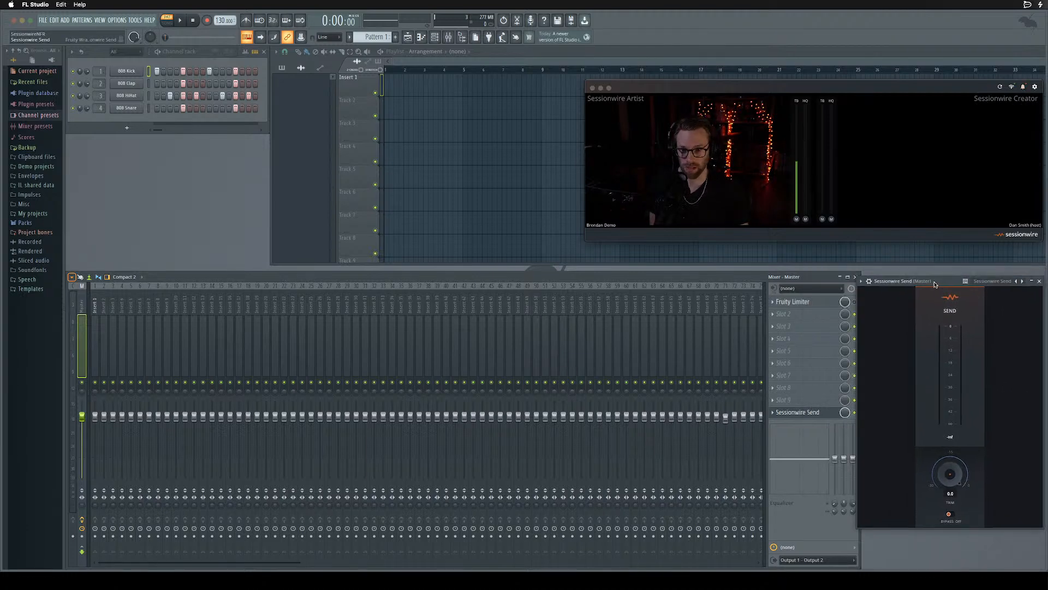
{"action": "left_click", "coordinate": [1040, 281]}
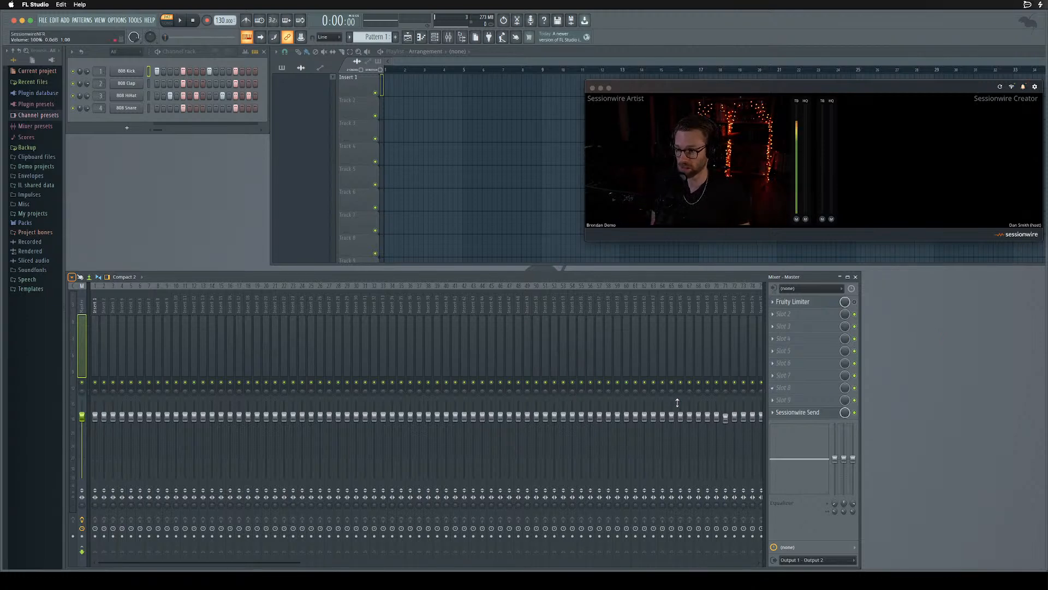
Rename mixer track Insert 10 as "SW Rcv"
{"action": "left_click", "coordinate": [130, 361]}
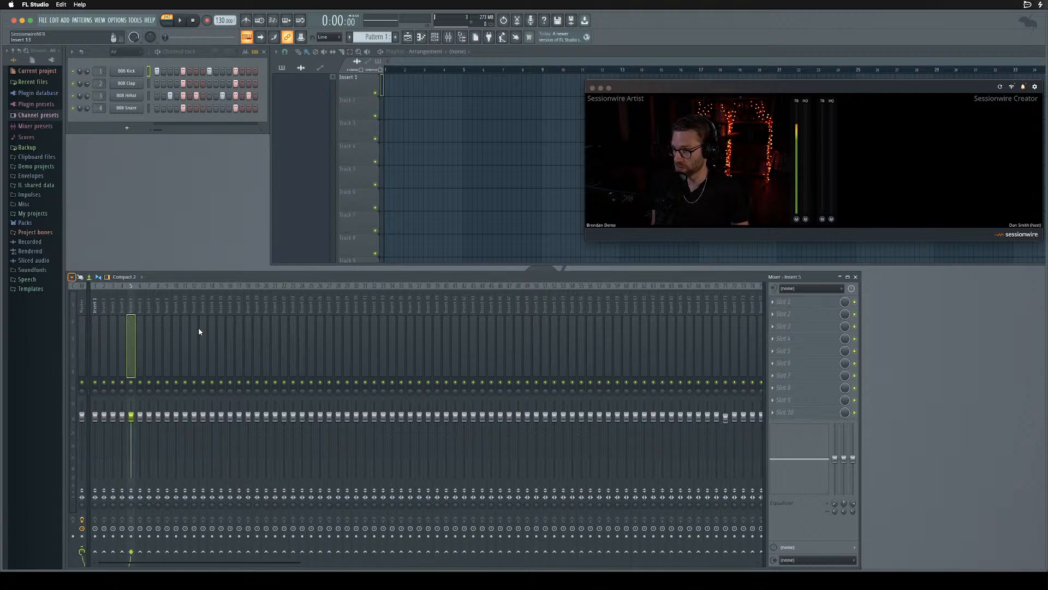
{"action": "left_click", "coordinate": [178, 330]}
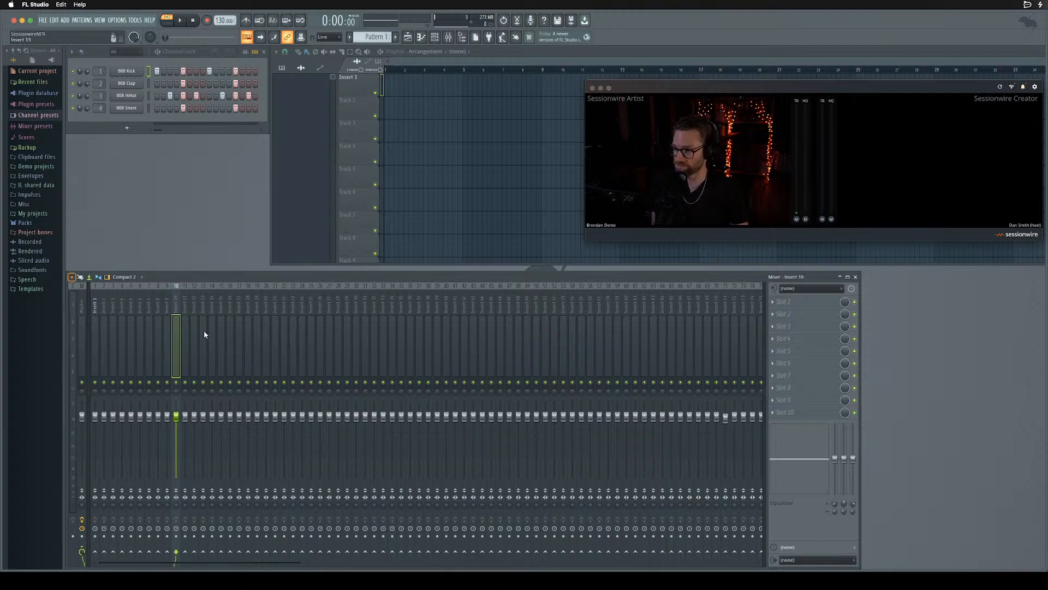
{"action": "right_click", "coordinate": [178, 310]}
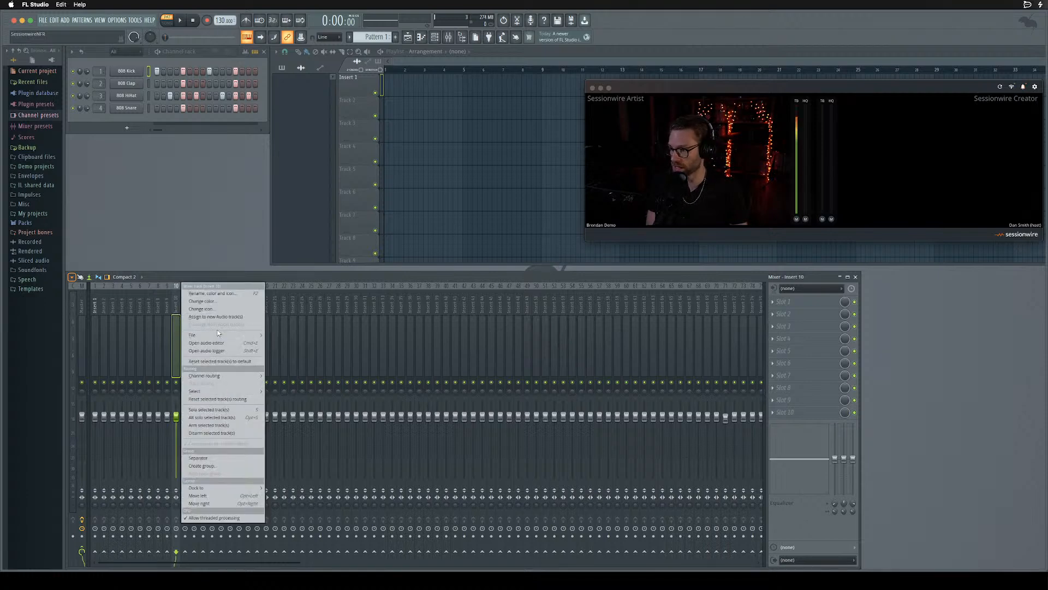
{"action": "left_click", "coordinate": [212, 293]}
{"action": "type", "text": "SW R"}
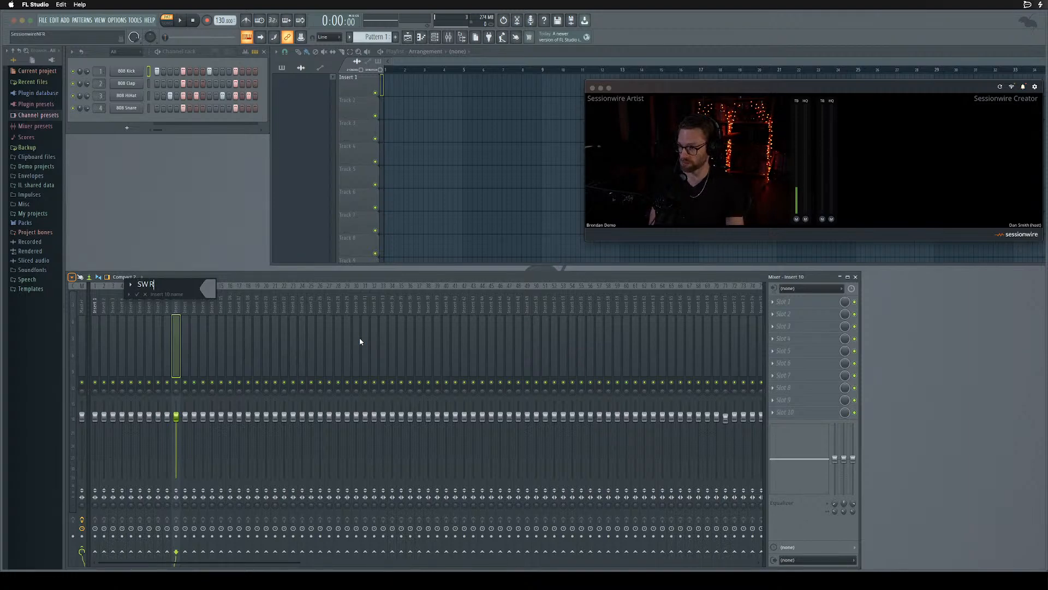
{"action": "type", "text": "cv"}
{"action": "key", "text": "Return"}
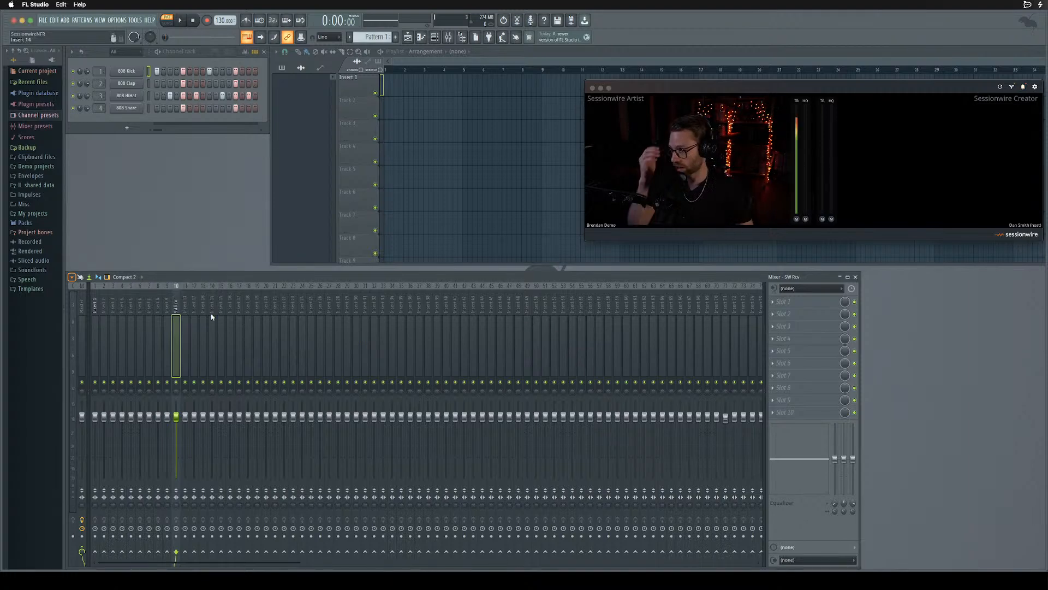
Set the SW Rcv mixer track's color to the Tomato orange-red swatch and accept the change
{"action": "right_click", "coordinate": [176, 310]}
{"action": "left_click", "coordinate": [196, 293]}
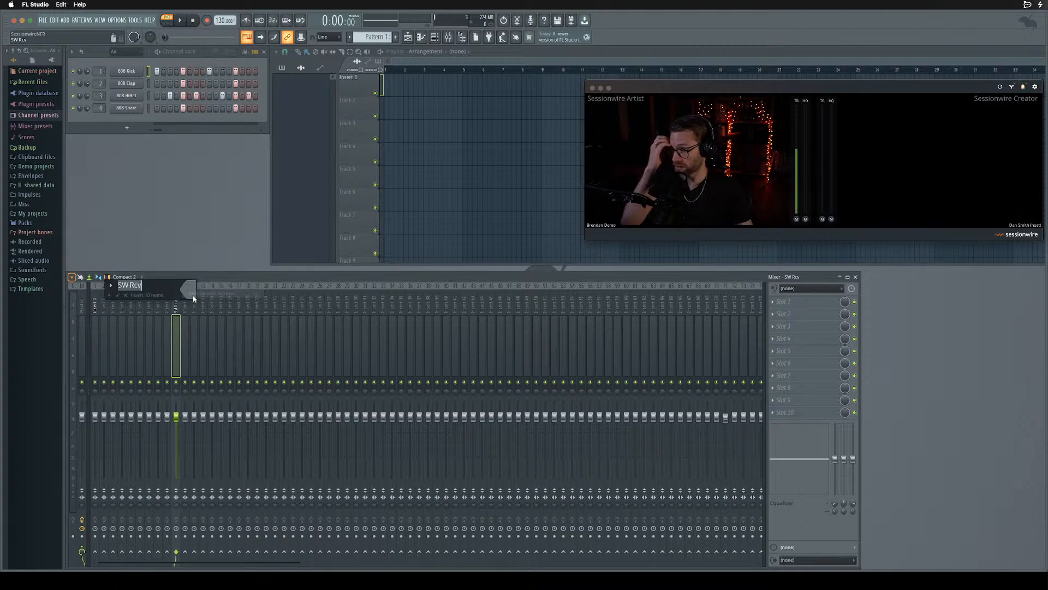
{"action": "left_click", "coordinate": [109, 295]}
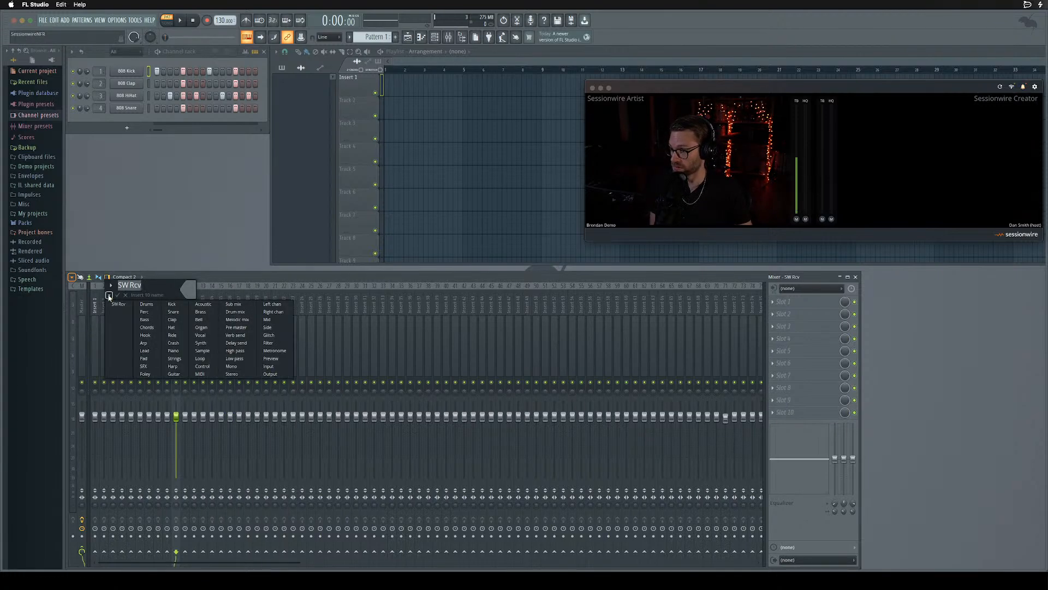
{"action": "left_click", "coordinate": [109, 296]}
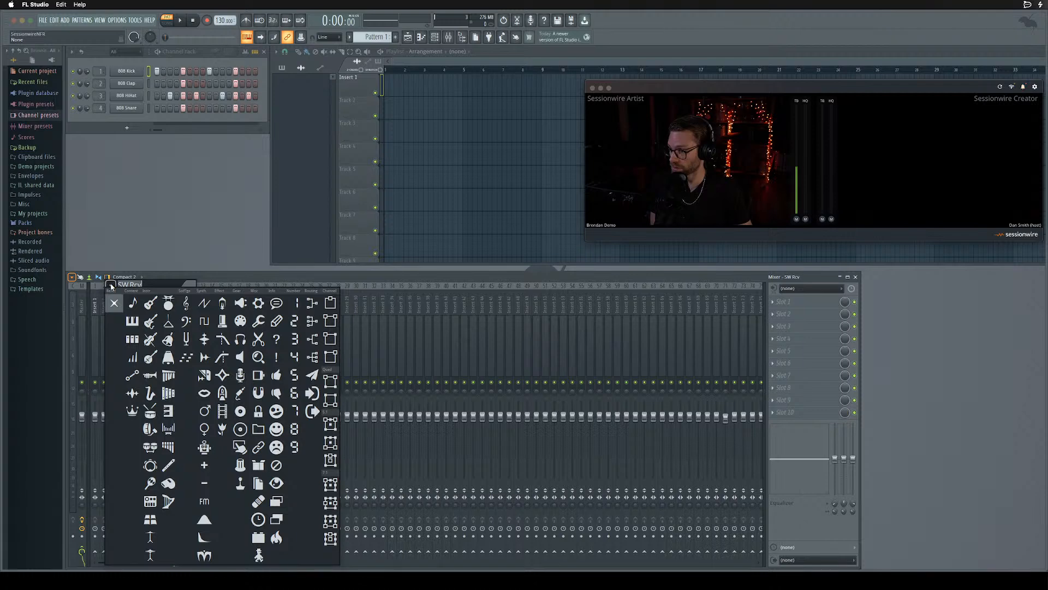
{"action": "left_click", "coordinate": [111, 286]}
{"action": "left_click", "coordinate": [135, 294]}
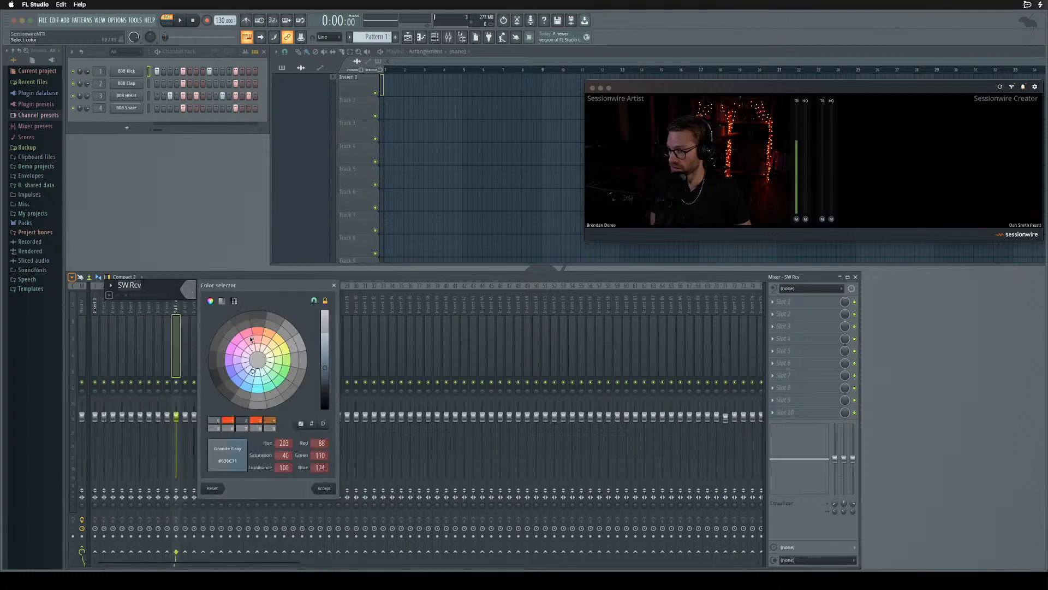
{"action": "left_click", "coordinate": [261, 421]}
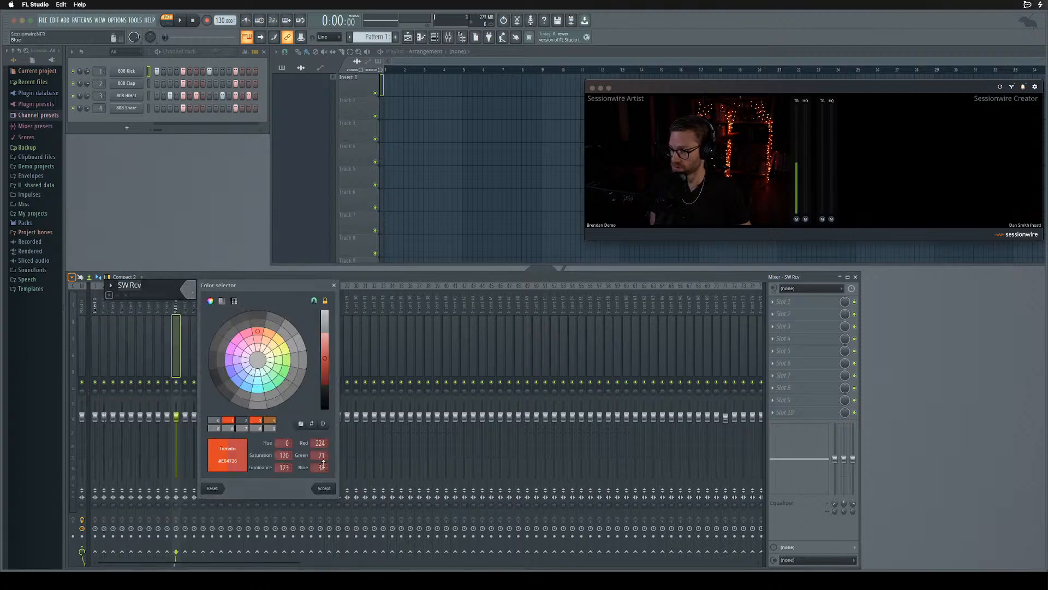
{"action": "left_click", "coordinate": [324, 488]}
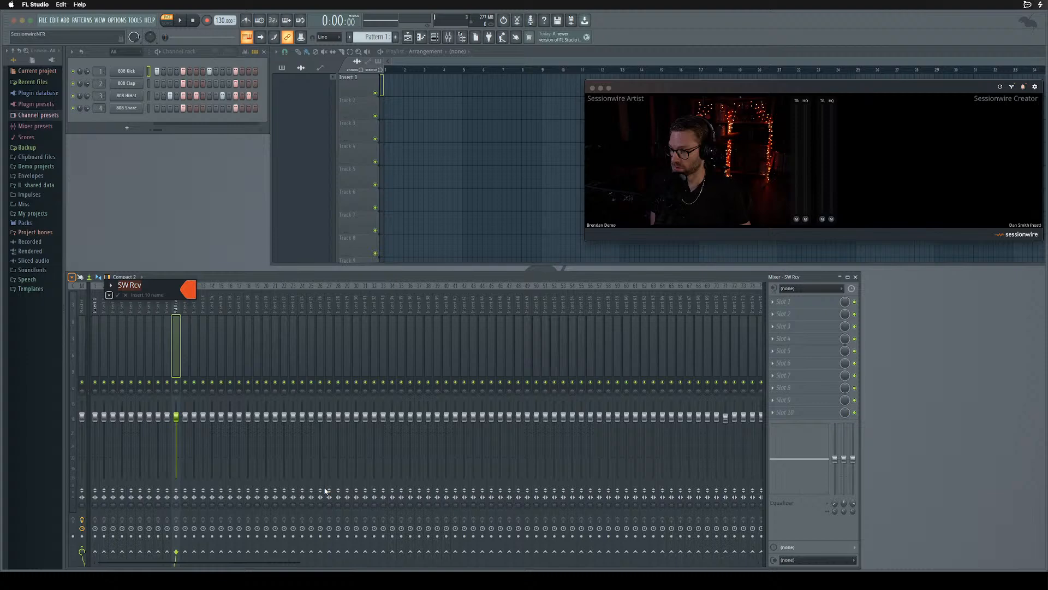
{"action": "left_click", "coordinate": [117, 296]}
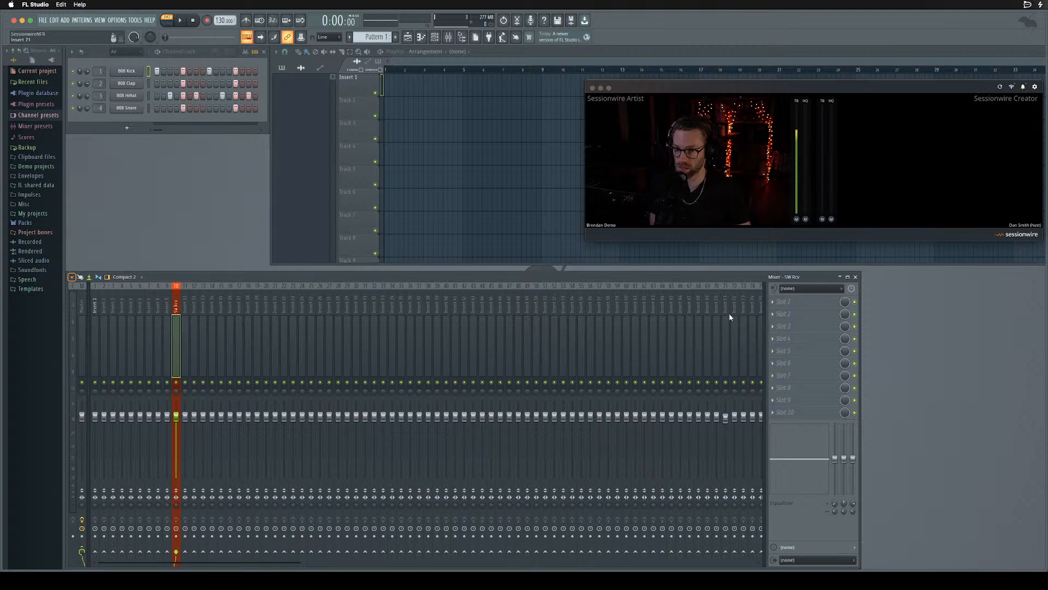
Load Sessionwire Receive in SW Rcv's first effect slot and, in Sessionwire, choose Sessionwire Receive Plugin as the HQ audio destination
{"action": "left_click", "coordinate": [791, 302]}
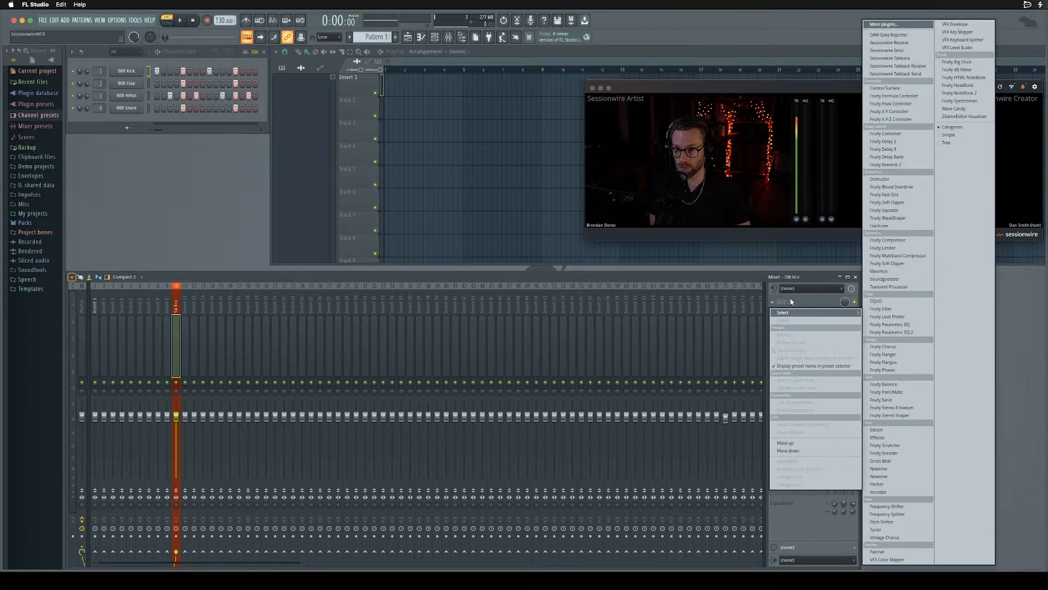
{"action": "left_click", "coordinate": [883, 43]}
{"action": "left_click", "coordinate": [751, 159]}
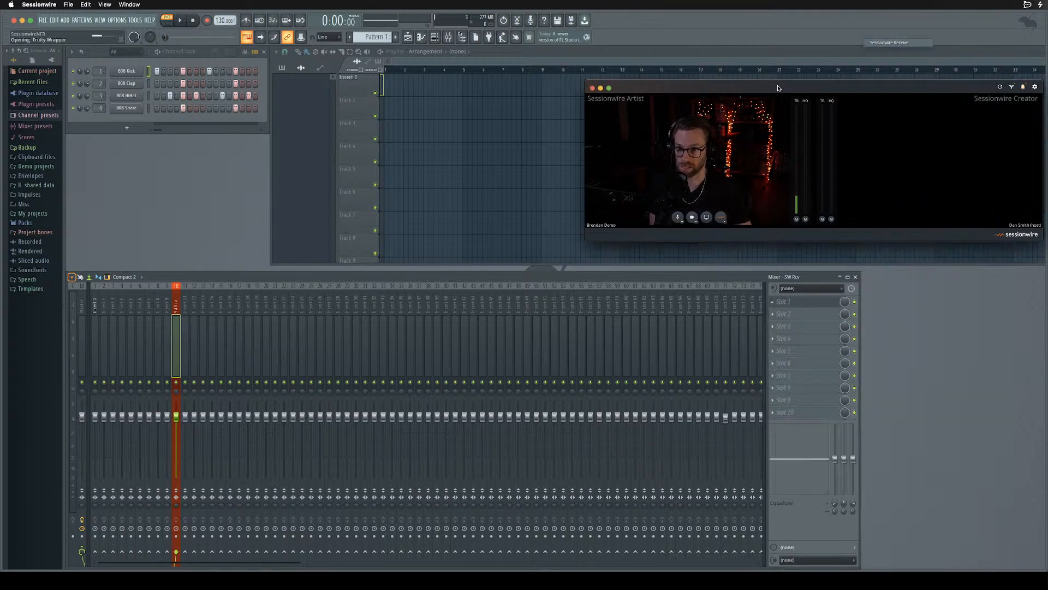
{"action": "left_click", "coordinate": [724, 217]}
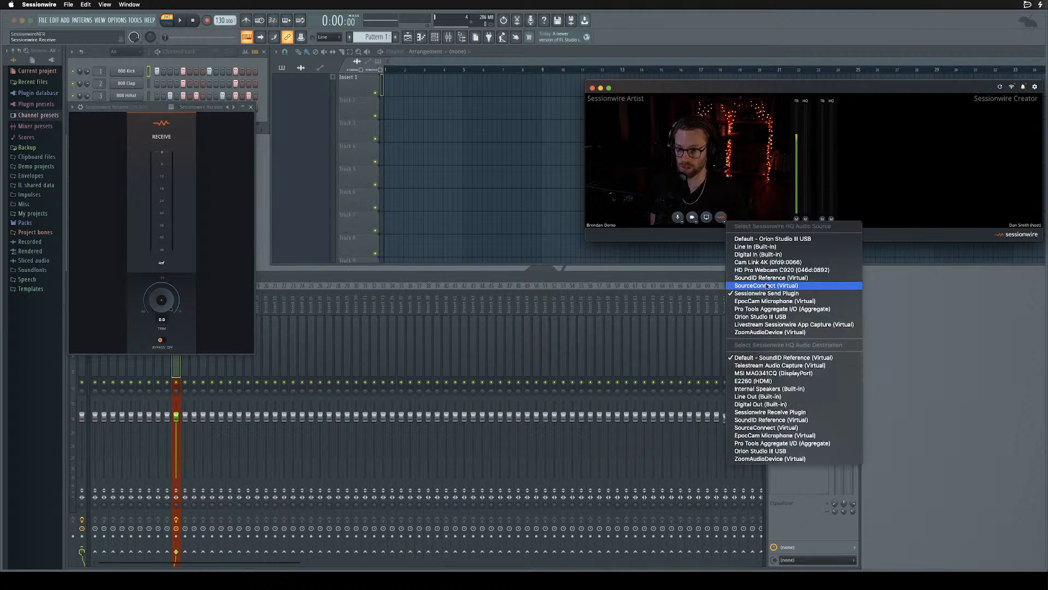
{"action": "left_click", "coordinate": [765, 412]}
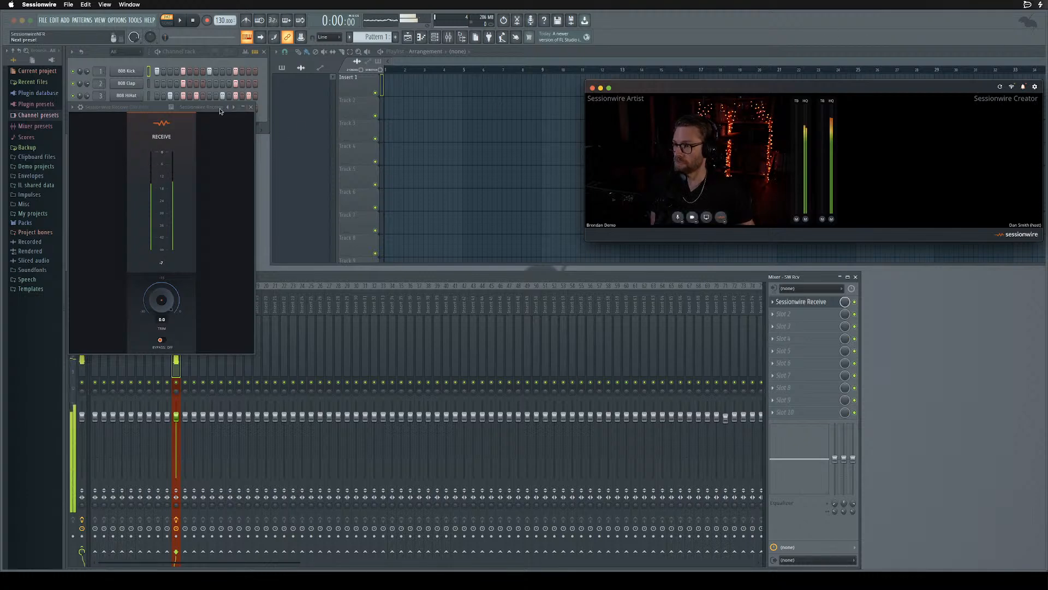
{"action": "left_click_drag", "start_coordinate": [144, 107], "coordinate": [374, 66]}
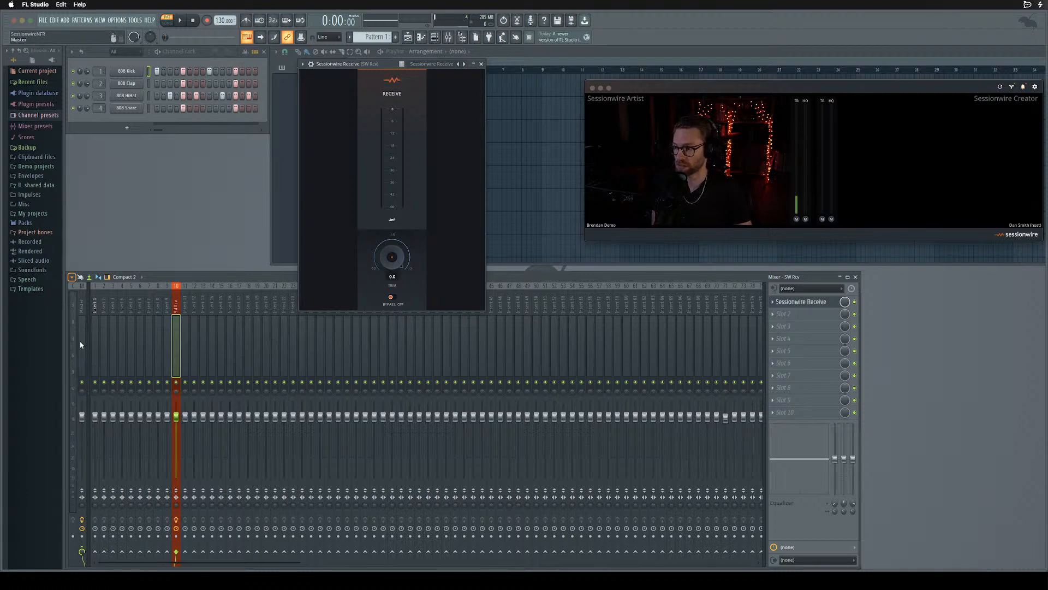
Remove SW Rcv's routing to the master, set its output to Output 1 - Output 2, and close the Sessionwire Receive window
{"action": "mouse_move", "coordinate": [747, 143]}
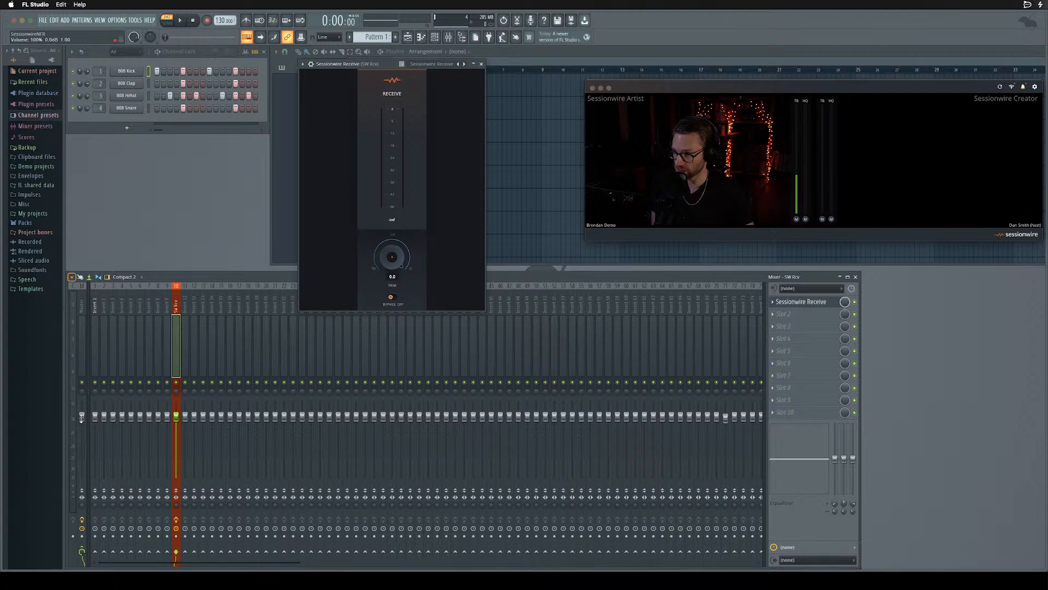
{"action": "left_click", "coordinate": [83, 338]}
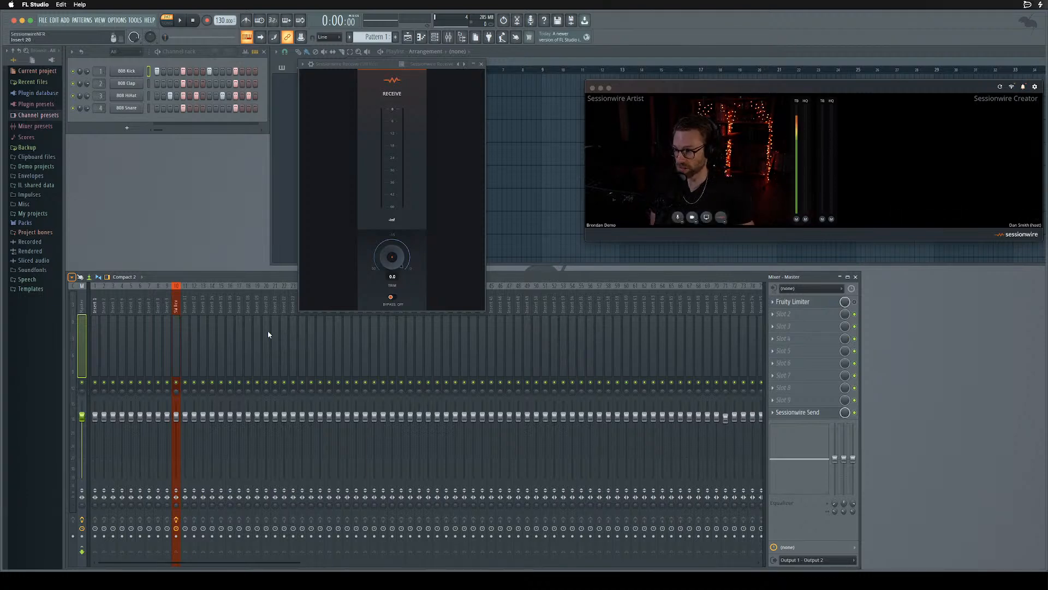
{"action": "left_click", "coordinate": [178, 349]}
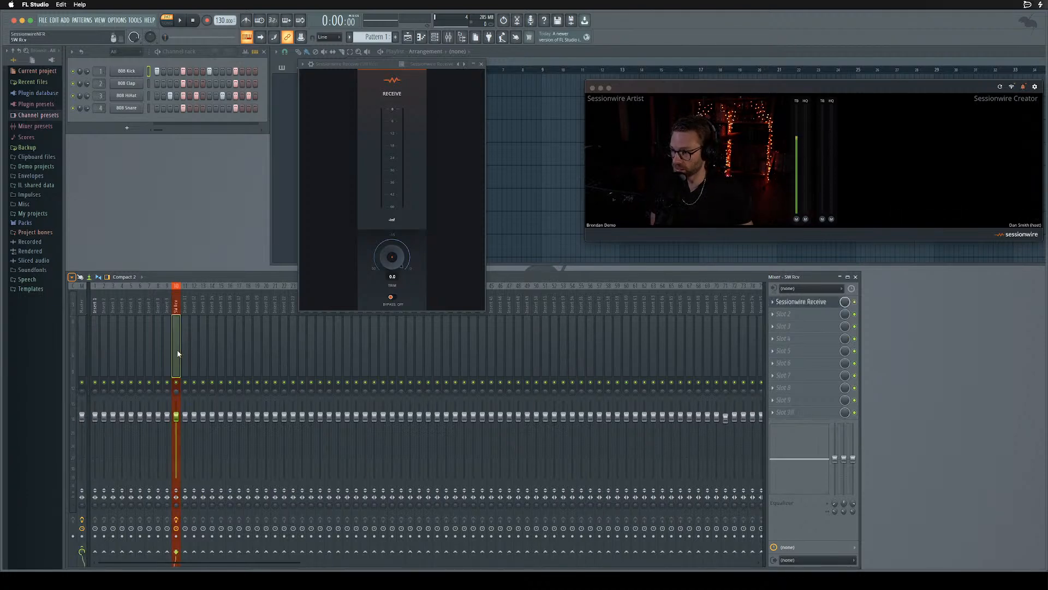
{"action": "left_click", "coordinate": [83, 548]}
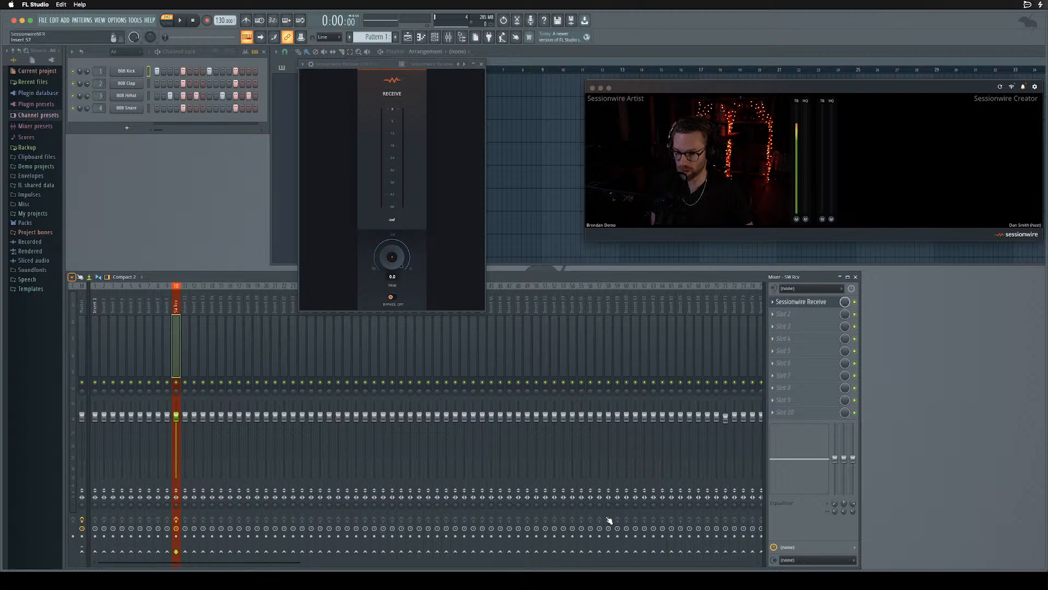
{"action": "left_click", "coordinate": [839, 563]}
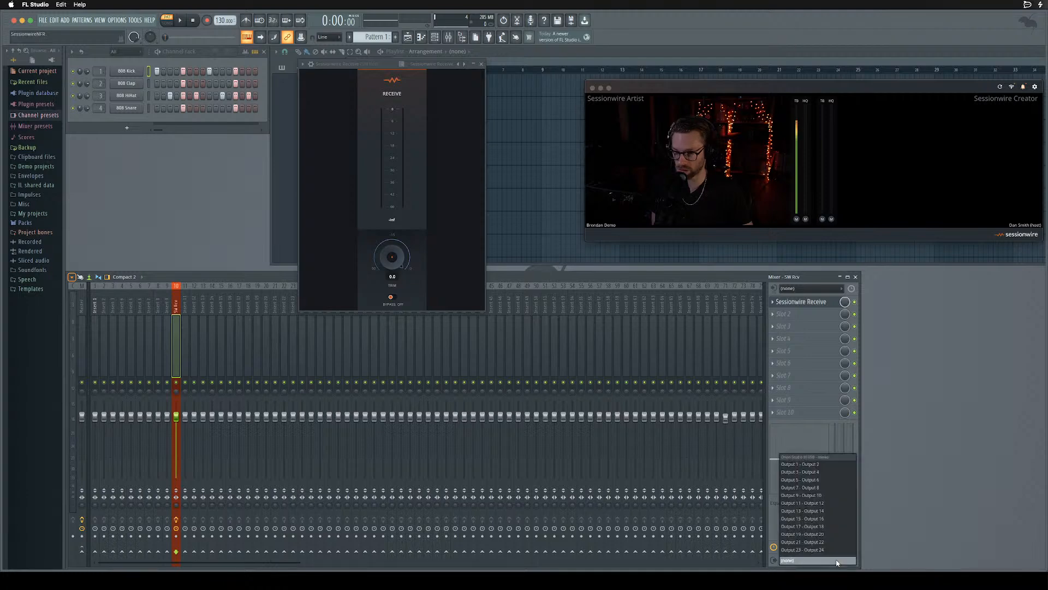
{"action": "left_click", "coordinate": [809, 465]}
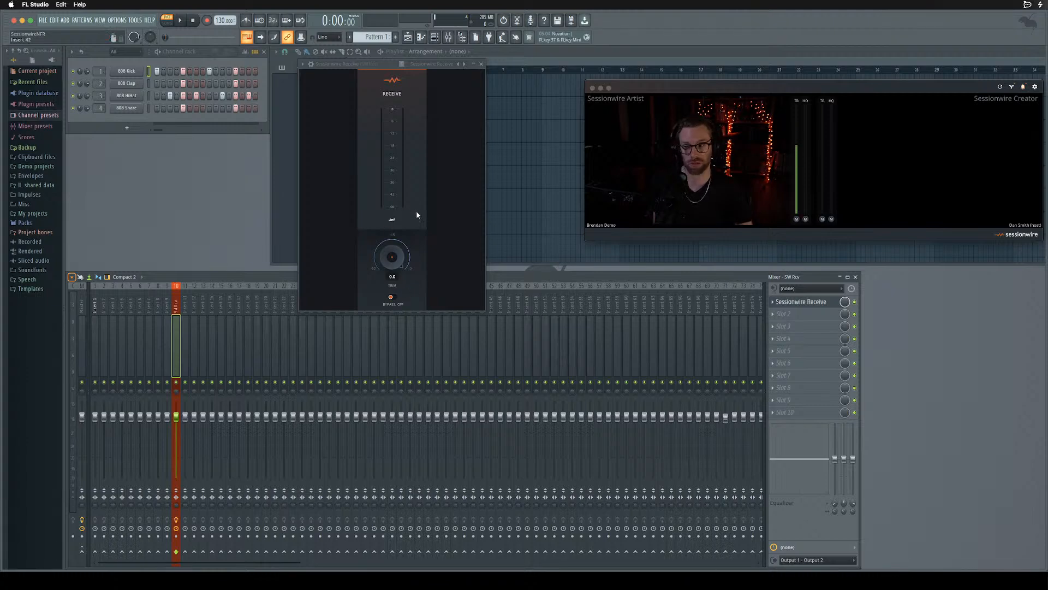
{"action": "left_click", "coordinate": [482, 65]}
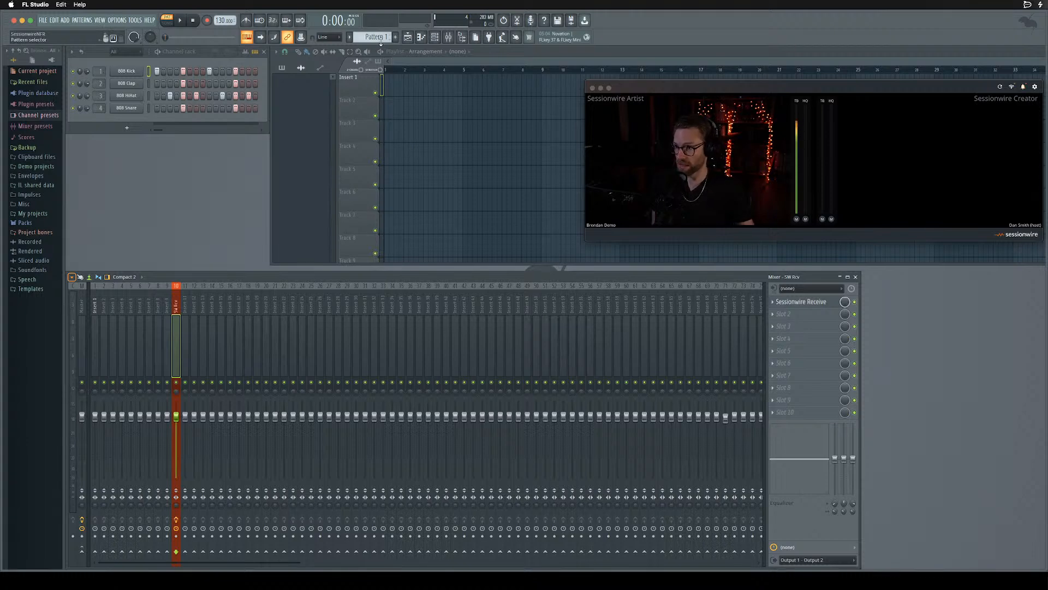
Switch playback to song mode and make the first playlist track an audio track linked to mixer Insert 5
{"action": "left_click", "coordinate": [359, 85]}
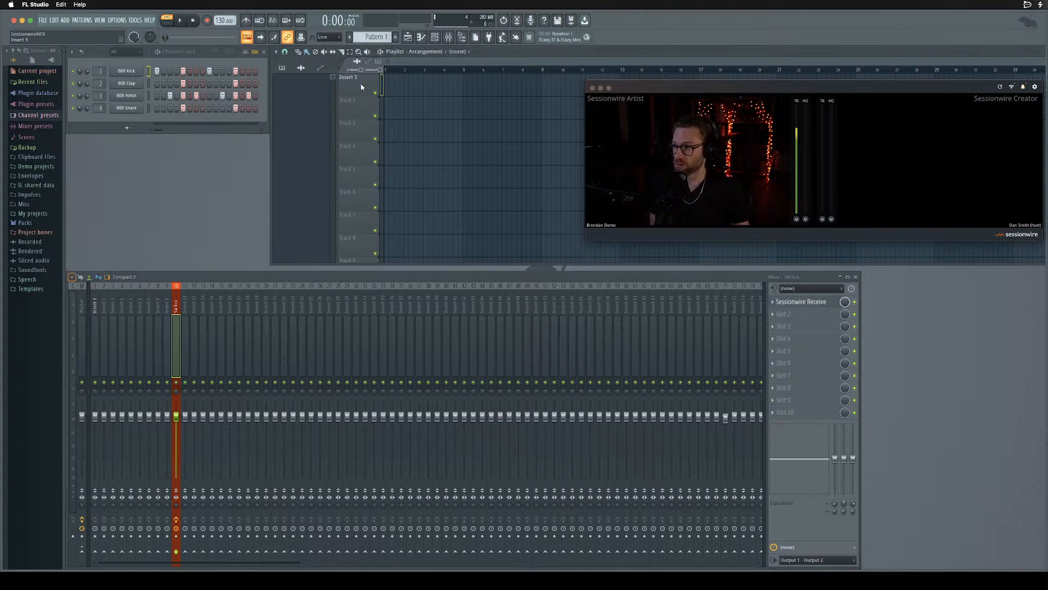
{"action": "left_click", "coordinate": [167, 20]}
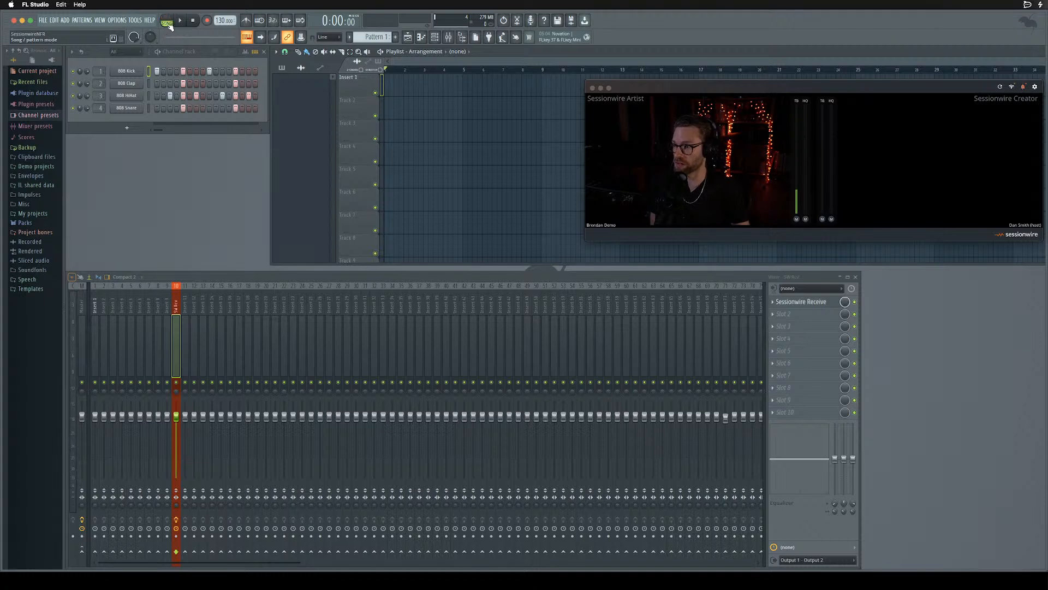
{"action": "right_click", "coordinate": [358, 88]}
{"action": "mouse_move", "coordinate": [381, 130]}
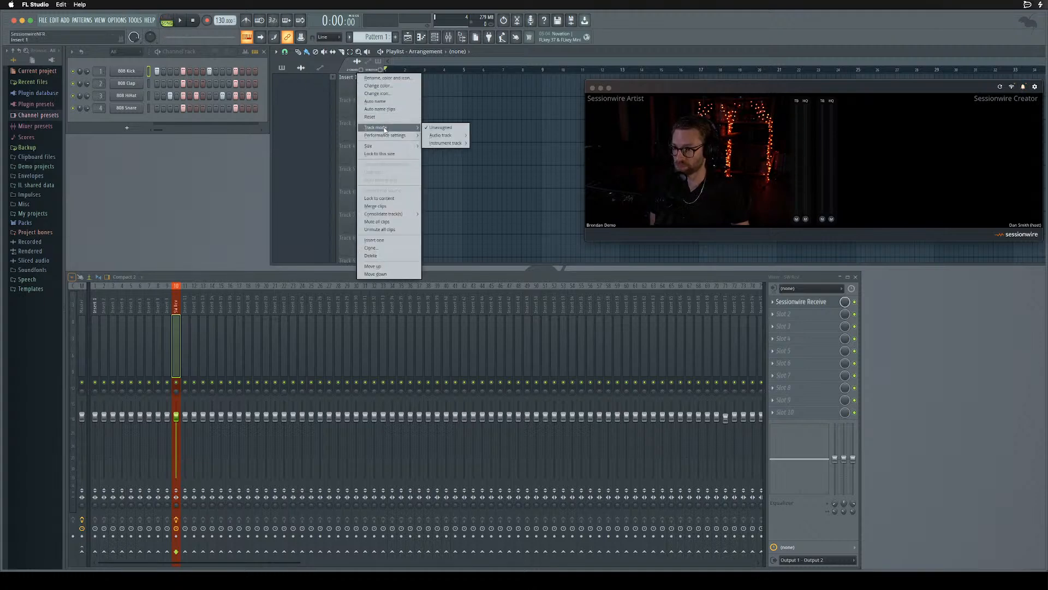
{"action": "mouse_move", "coordinate": [434, 136]}
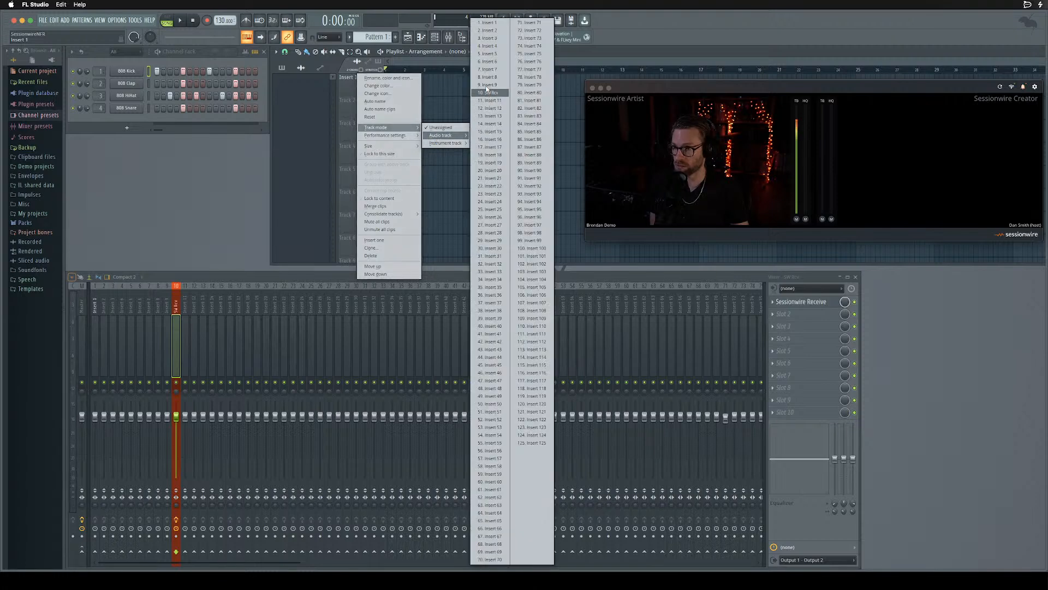
{"action": "left_click", "coordinate": [488, 54]}
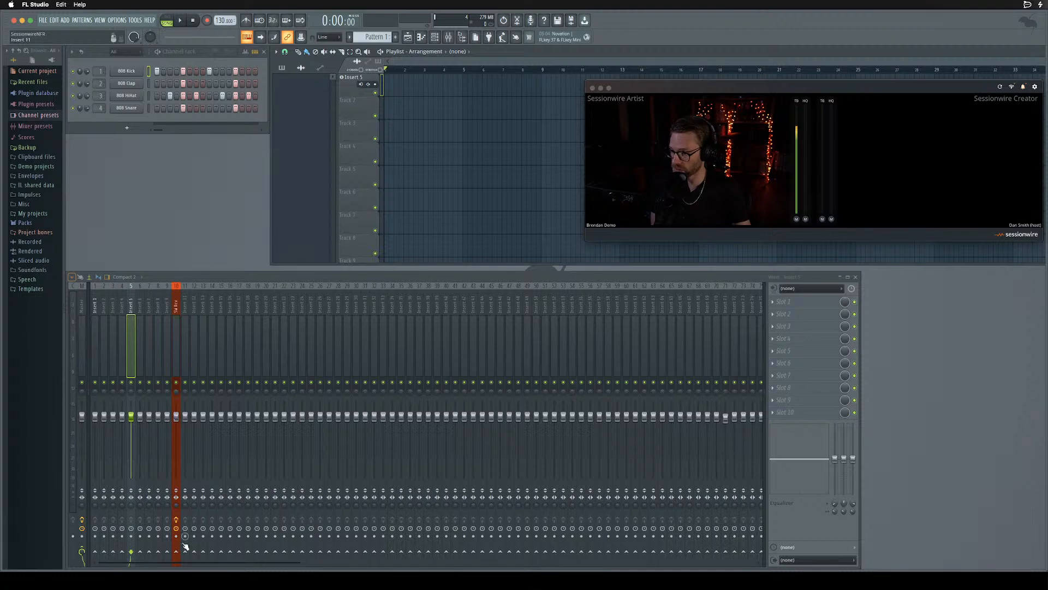
Route the SW Rcv mixer track to Insert 5 and arm the Insert 5 playlist track for recording
{"action": "left_click", "coordinate": [177, 362]}
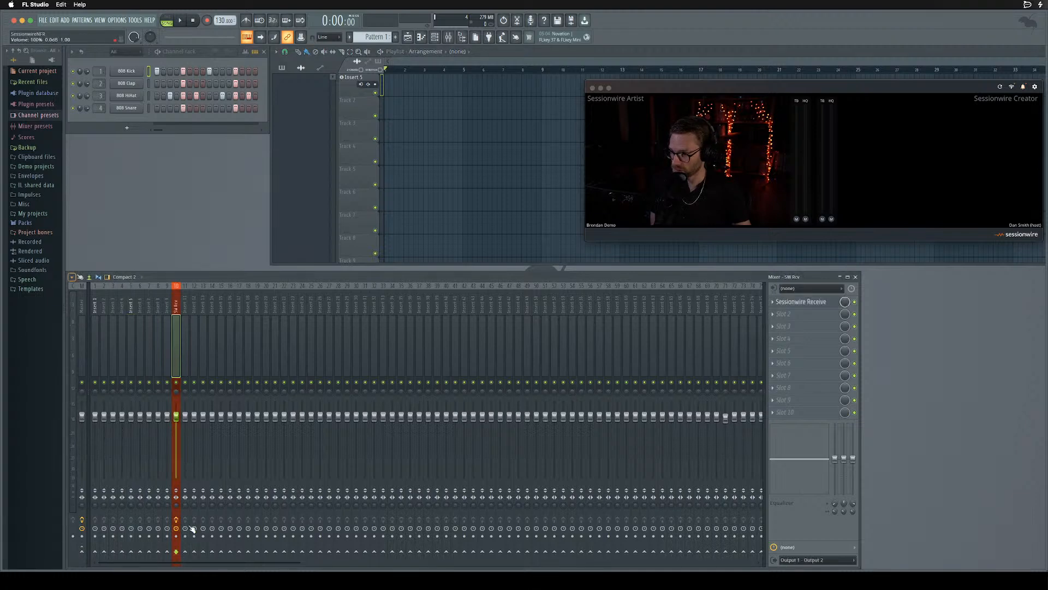
{"action": "left_click", "coordinate": [132, 553]}
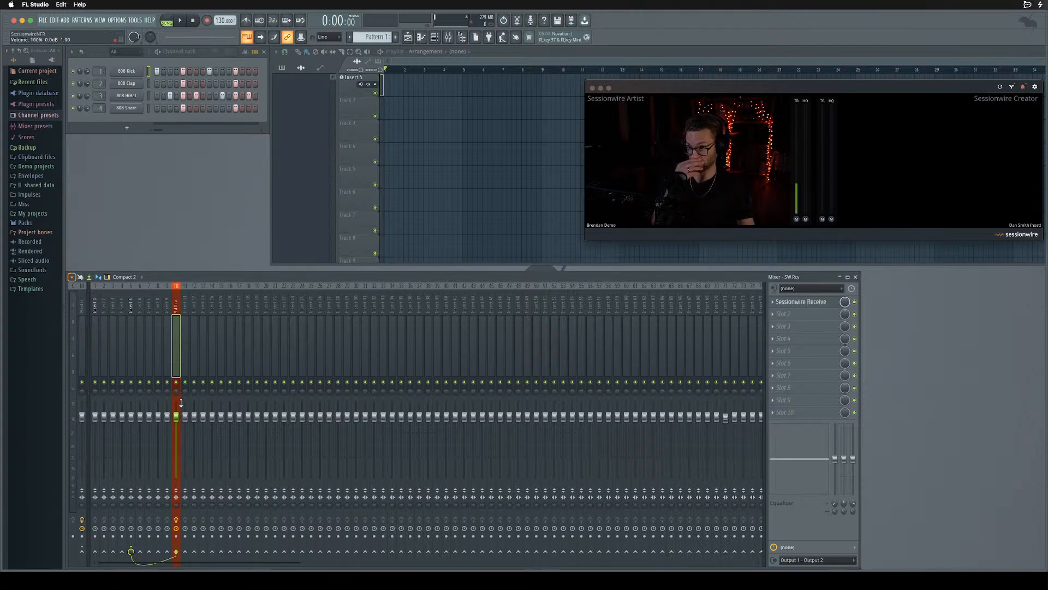
{"action": "left_click", "coordinate": [375, 84]}
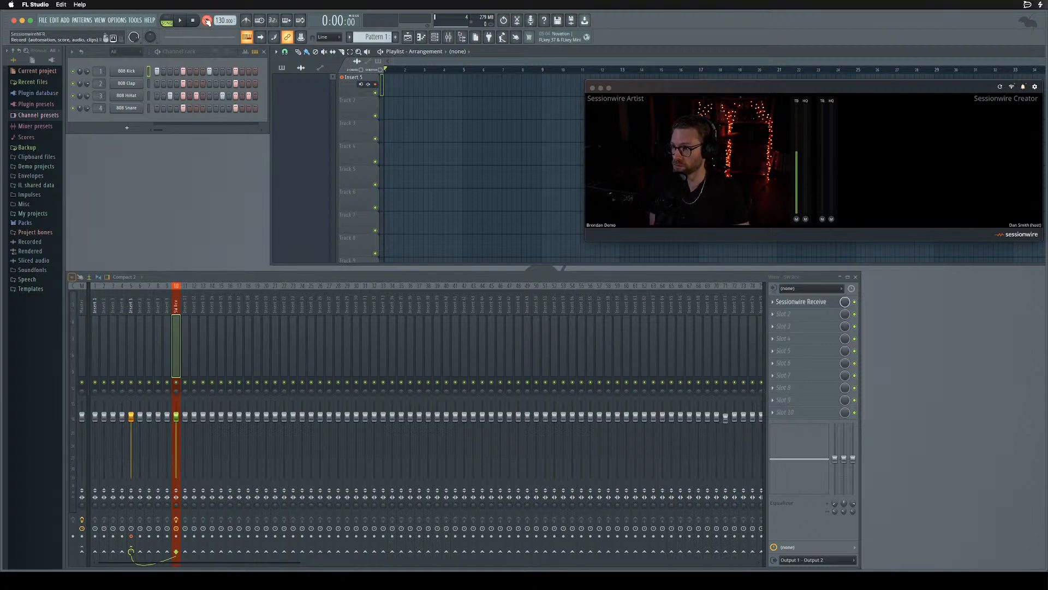
Record the incoming Sessionwire audio onto the Insert 5 playlist track, removing Insert 5's routing to the master during the take
{"action": "left_click", "coordinate": [183, 22]}
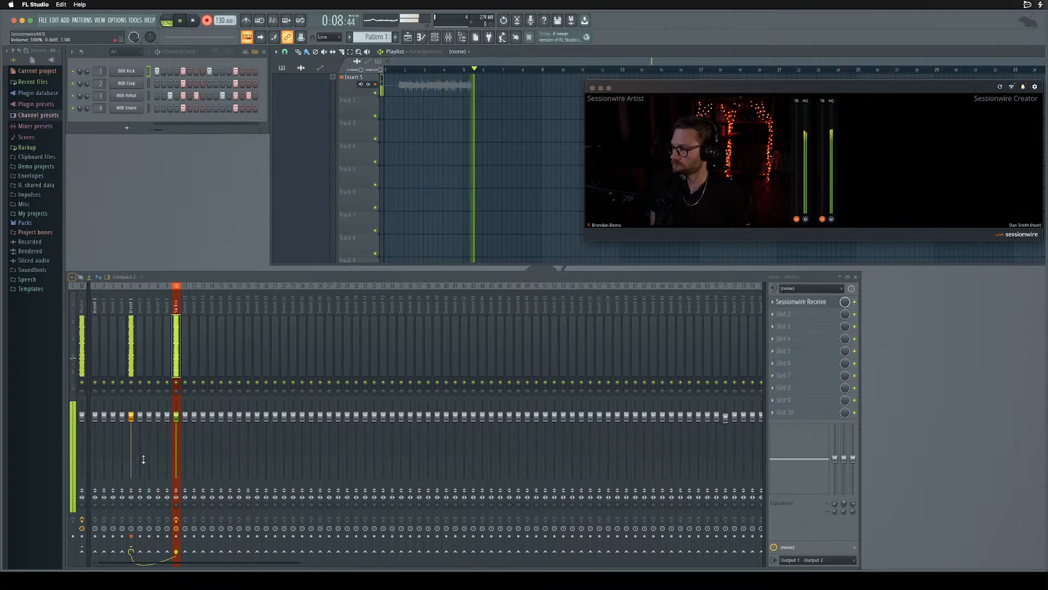
{"action": "left_click", "coordinate": [132, 370]}
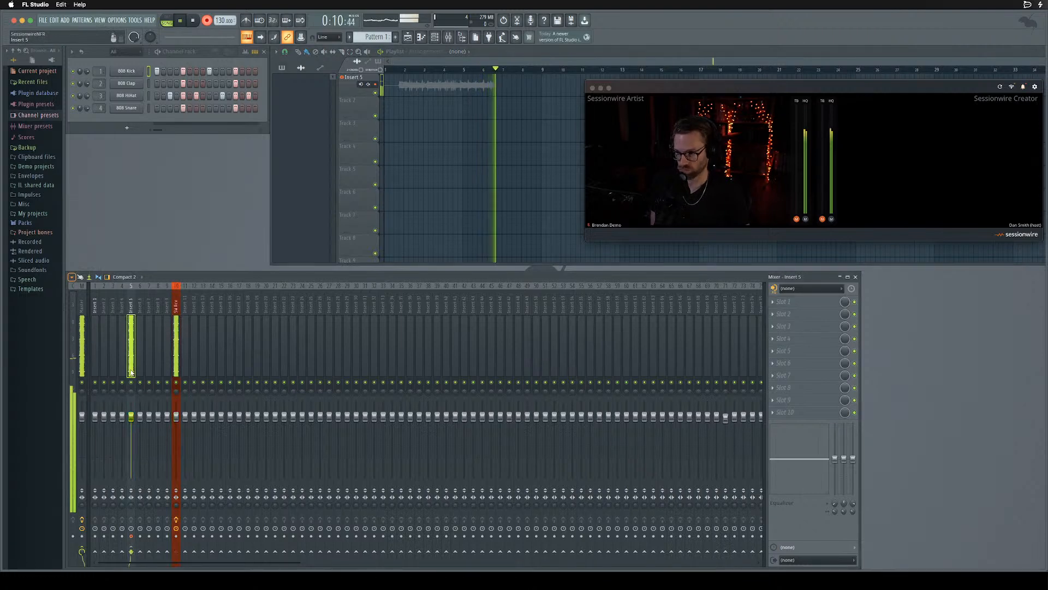
{"action": "left_click", "coordinate": [82, 549]}
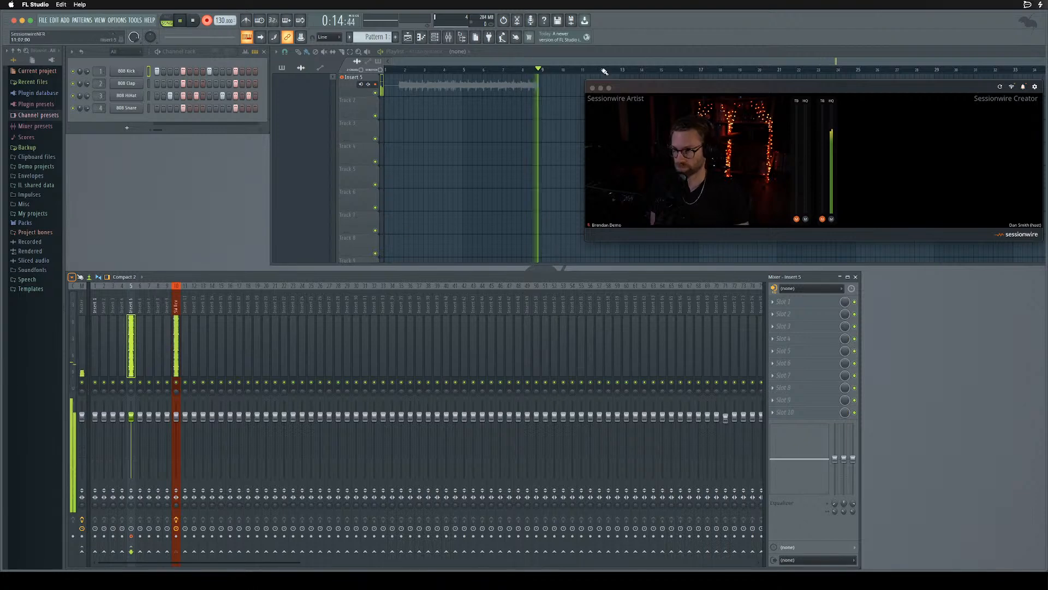
{"action": "left_click", "coordinate": [194, 21]}
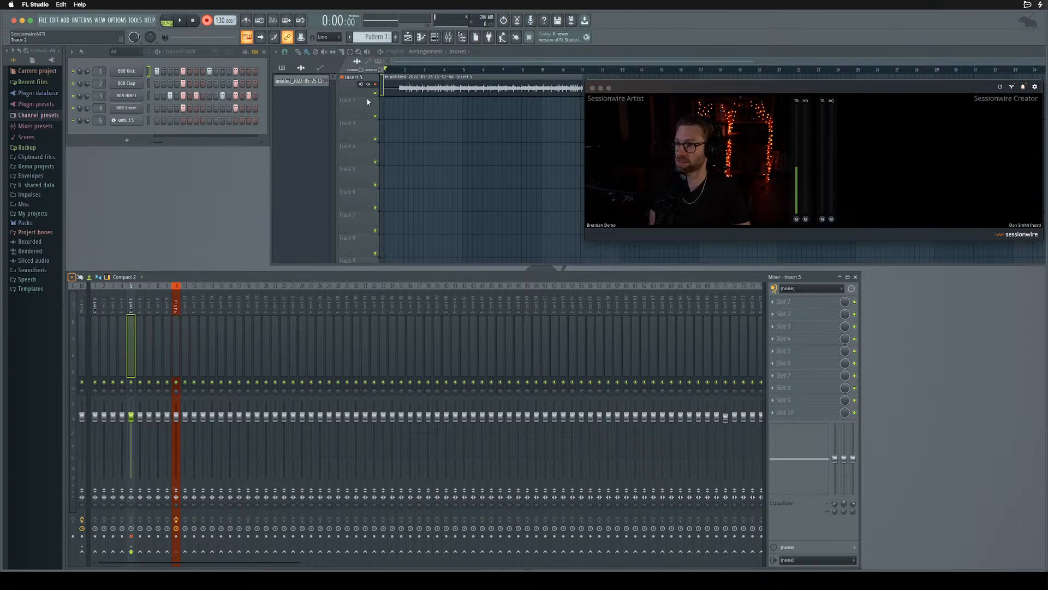
Check the recorded playlist track's audio track mode and its link to mixer Insert 5
{"action": "right_click", "coordinate": [354, 77]}
{"action": "mouse_move", "coordinate": [381, 129]}
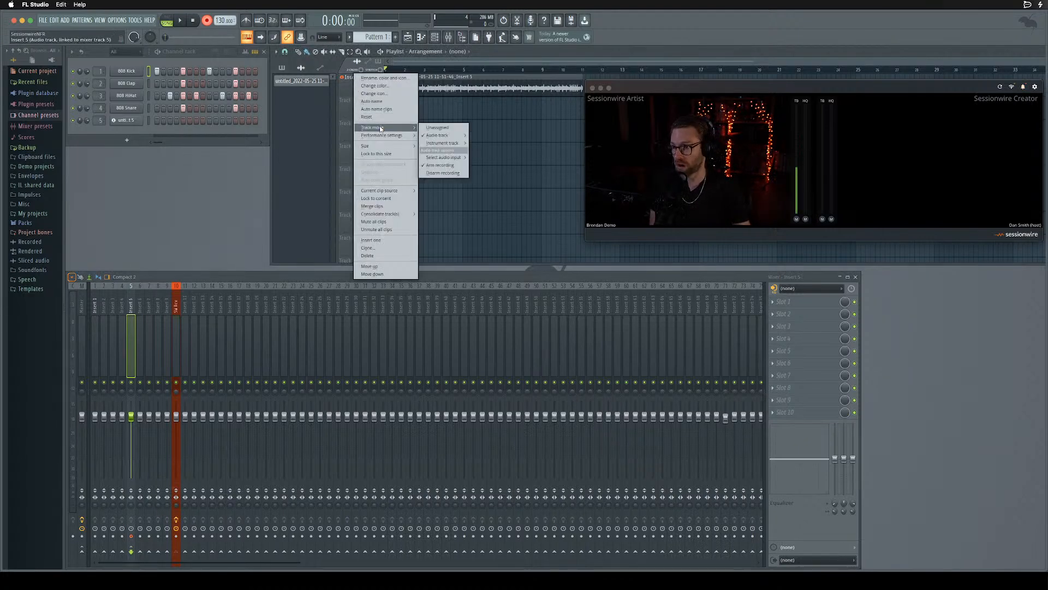
{"action": "mouse_move", "coordinate": [442, 135]}
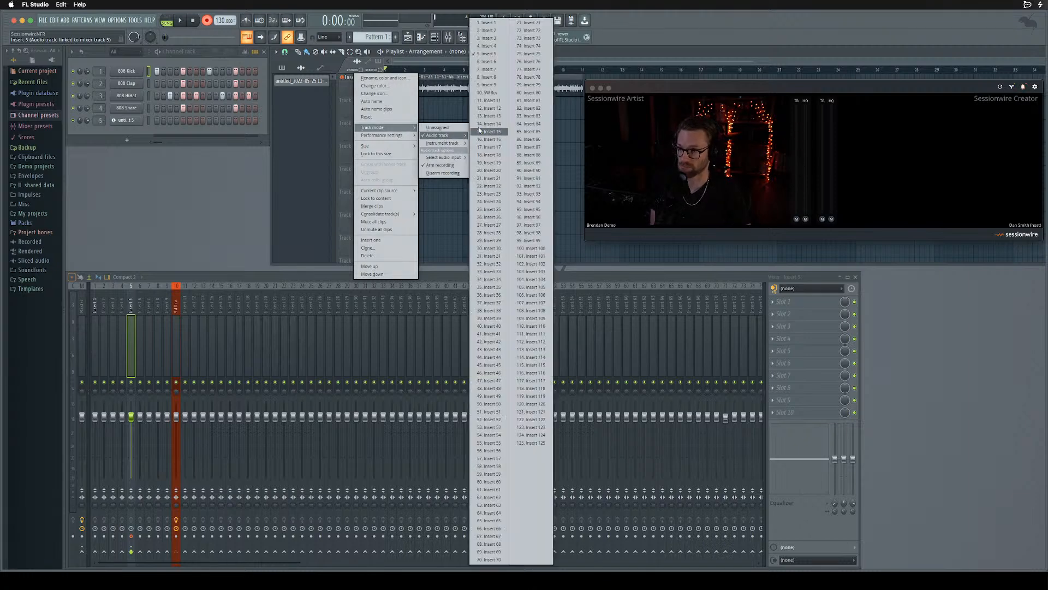
{"action": "left_click", "coordinate": [487, 54]}
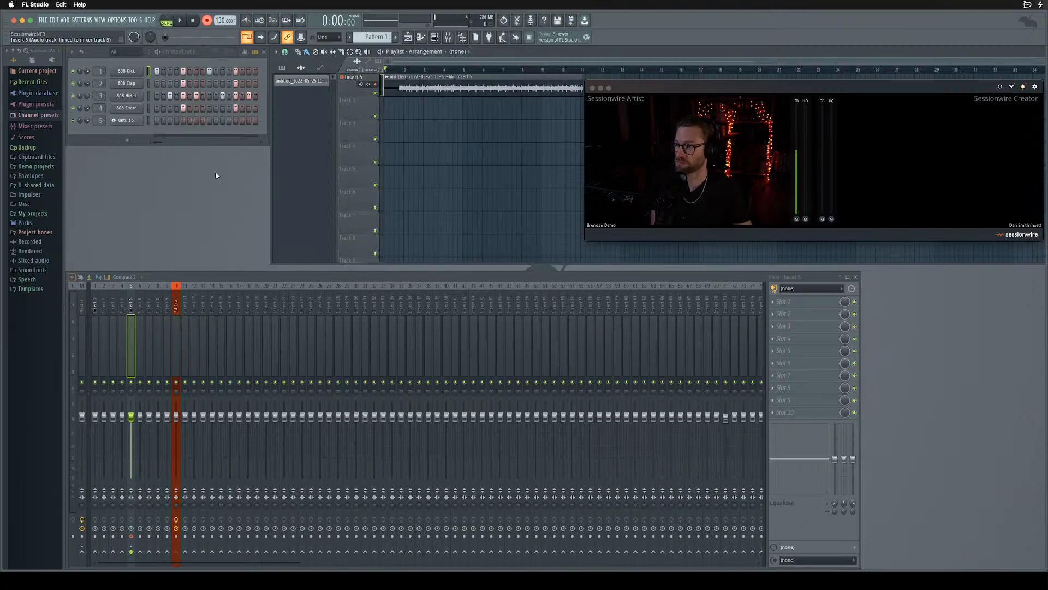